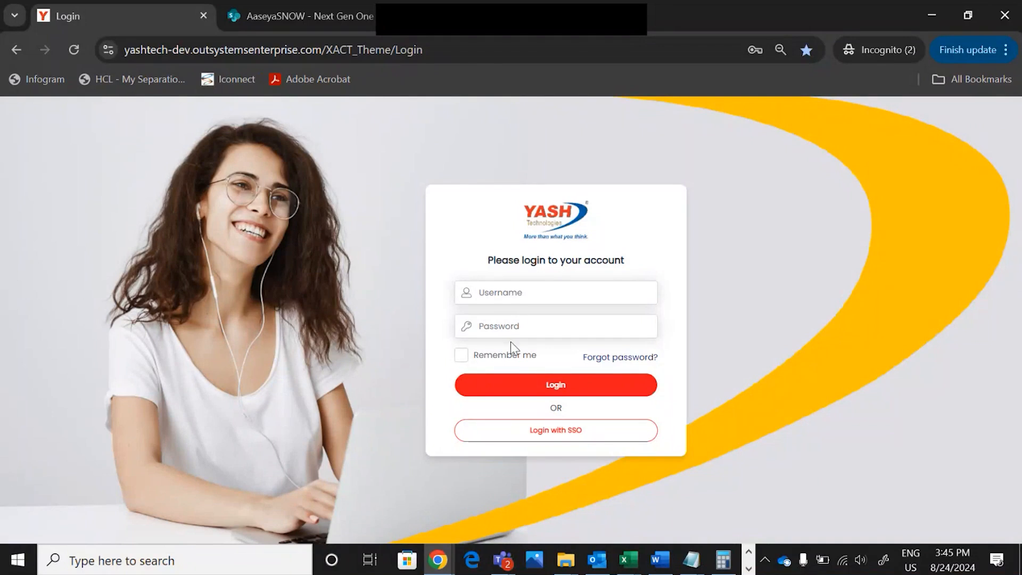
Sign in to Next Gen One with the saved project manager credentials from the browser suggestions
left_click(550, 296)
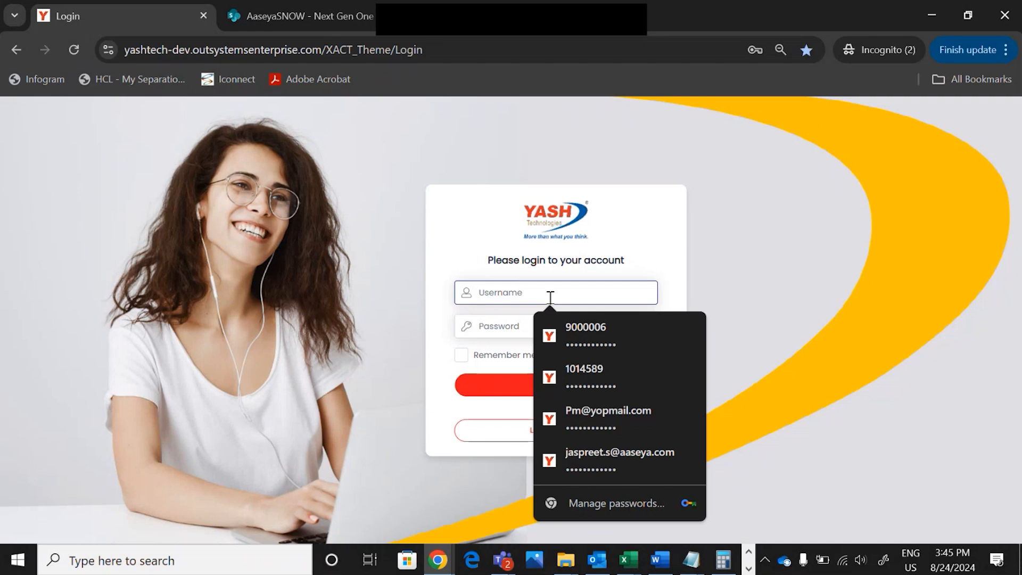
left_click(600, 420)
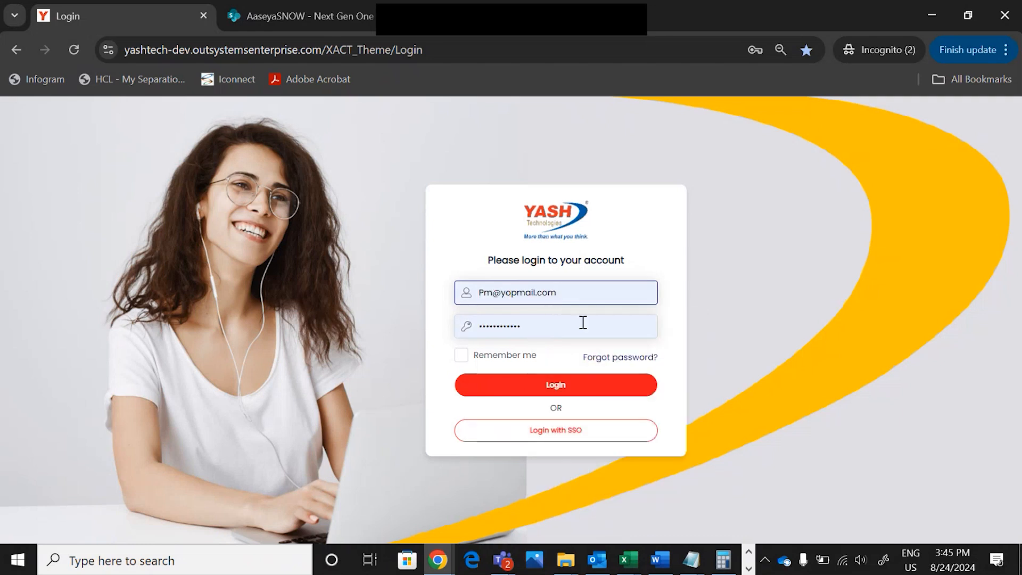
left_click(542, 385)
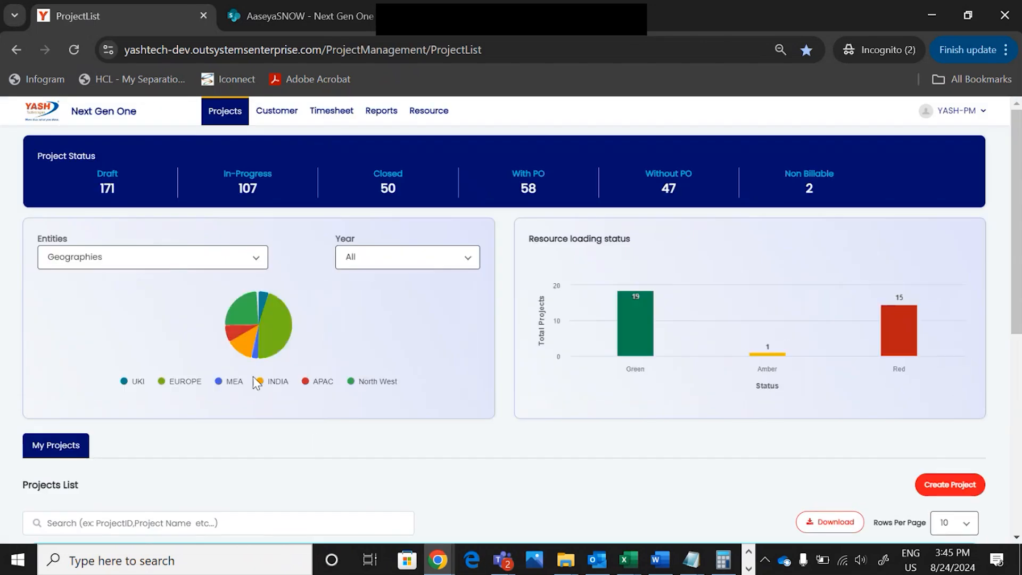
Filter projects by 'friday', open FridayTesting (PRBLREL449) and view its Project Timeline & Efforts
scroll(255, 379, "down", 5)
left_click(121, 281)
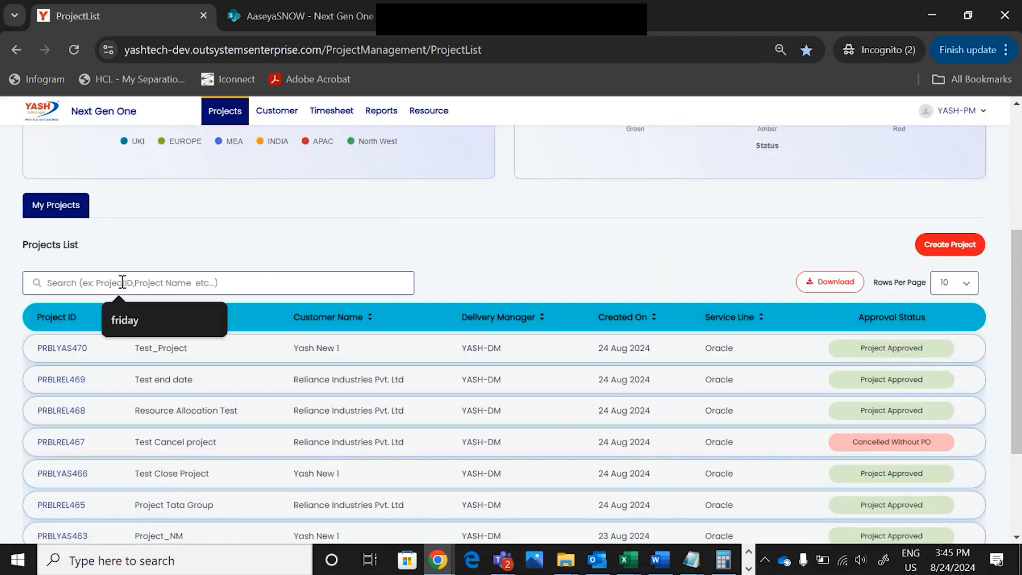
left_click(125, 319)
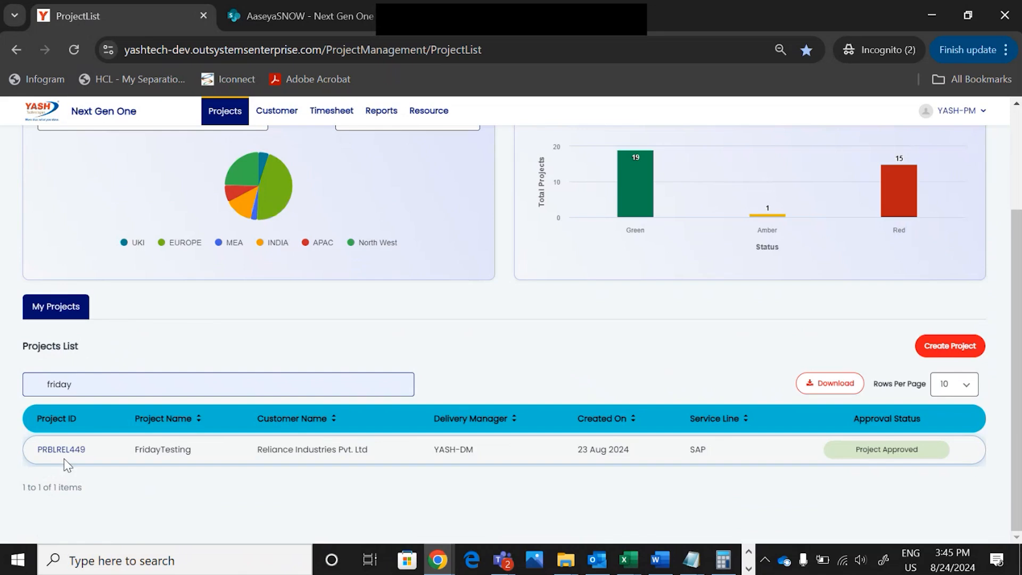
left_click(69, 450)
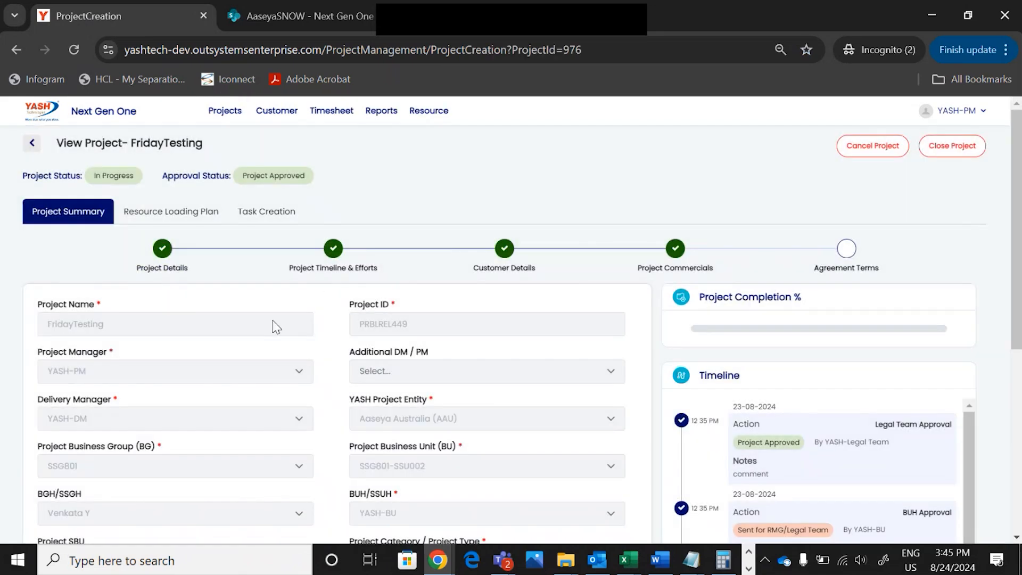
left_click(330, 251)
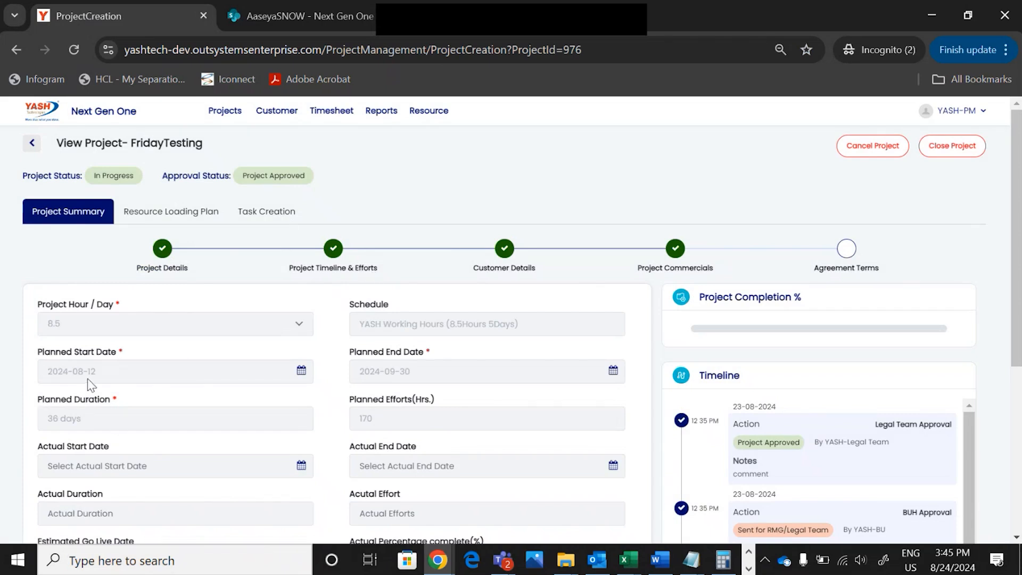
On FridayTesting's Task Creation tab, start a new task, pre-assigned TSK185
left_click(273, 211)
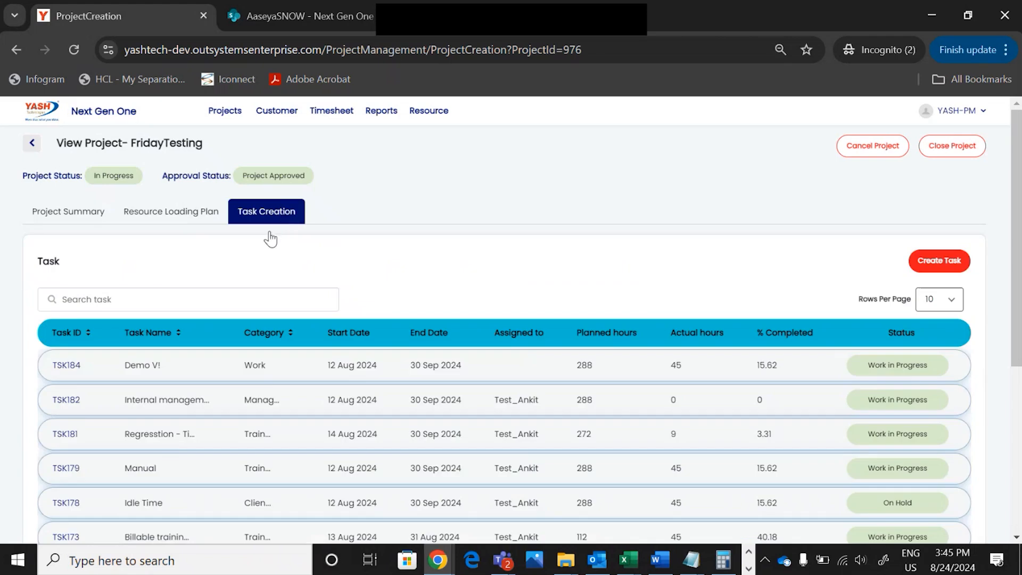
left_click(937, 265)
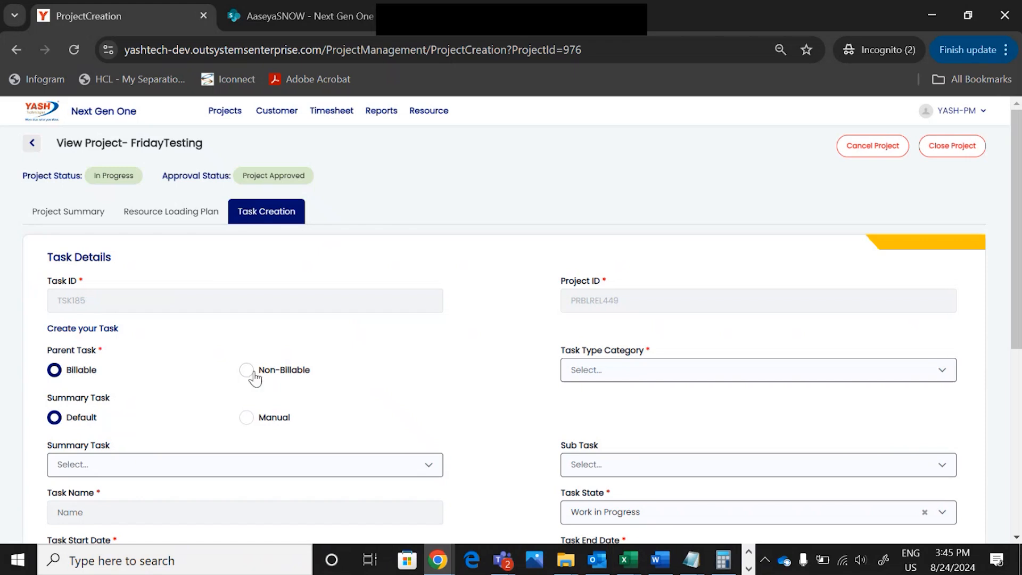
Set Parent Task back to Billable and Task Type Category to Billable.Work after trying Non-Billable
left_click(607, 372)
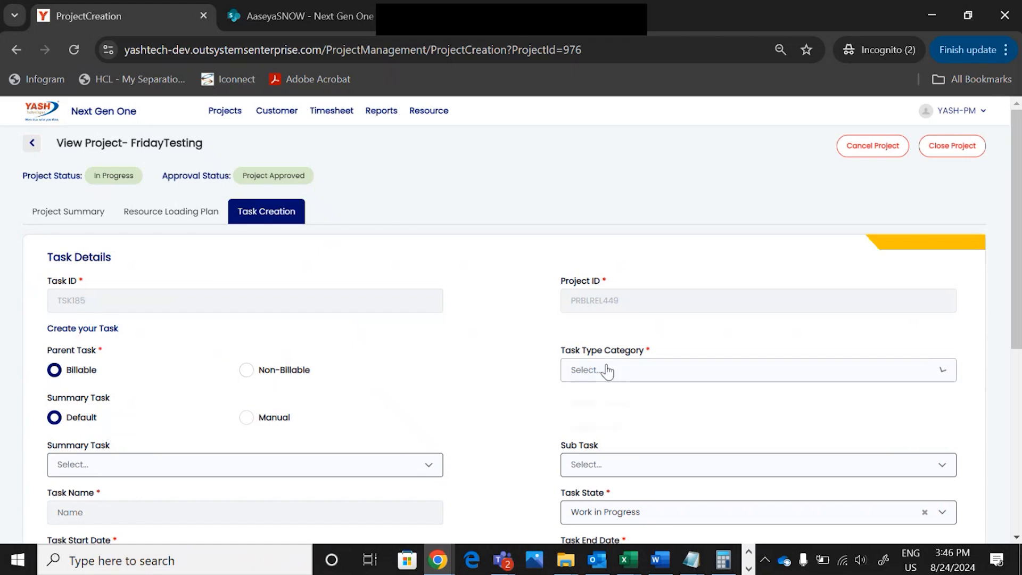
left_click(417, 410)
left_click(247, 370)
left_click(658, 376)
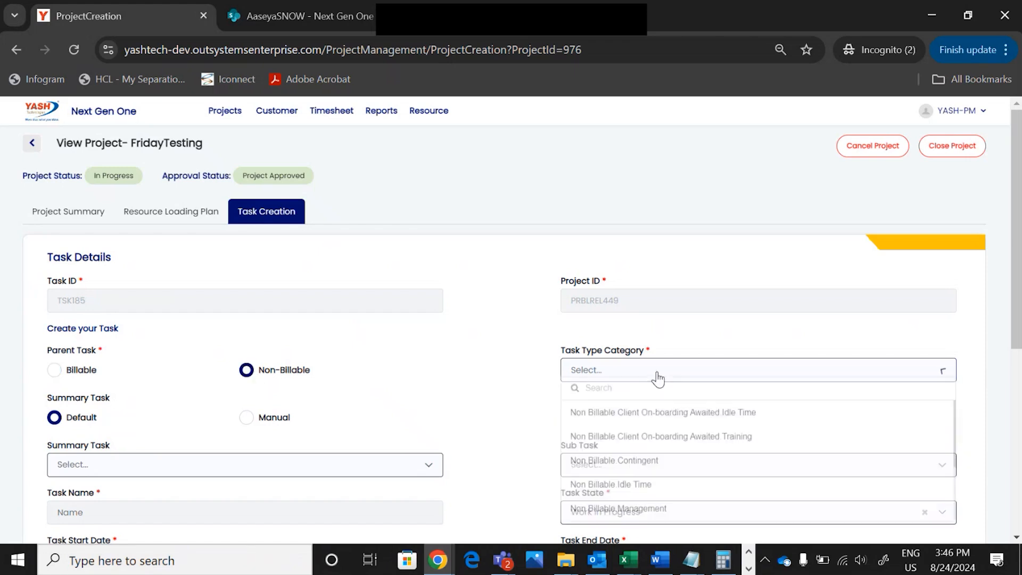
left_click(489, 383)
left_click(54, 370)
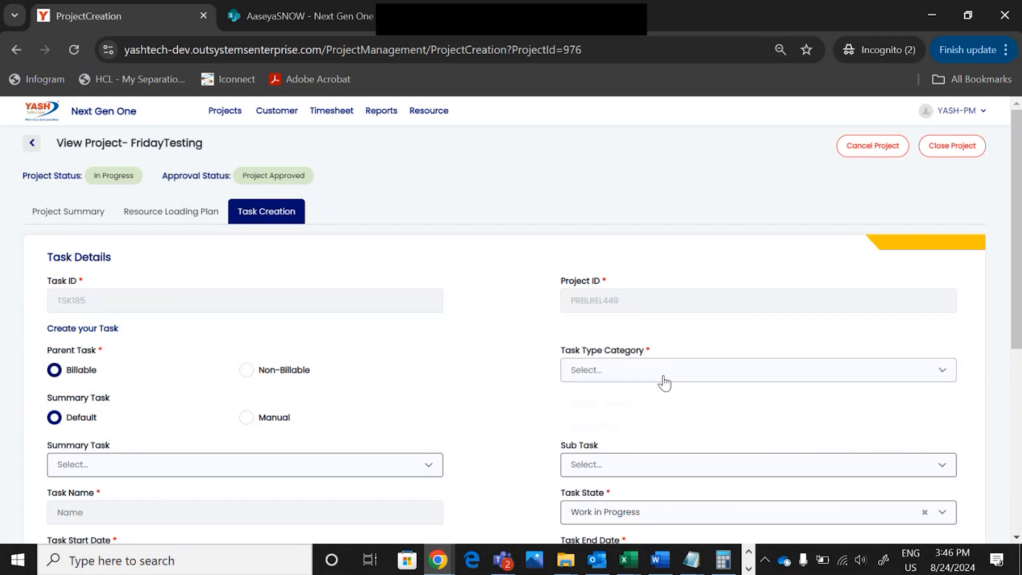
left_click(665, 382)
left_click(618, 450)
scroll(446, 335, "down", 2)
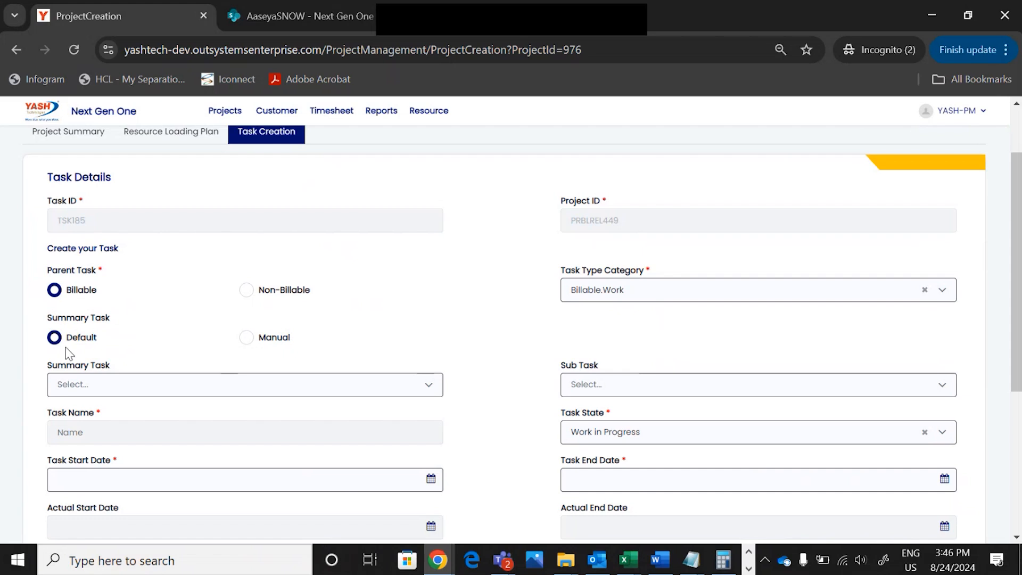
Choose Summary Task Planning and Sub Task 'Develop project plans.', auto-naming the task
left_click(113, 393)
left_click(73, 260)
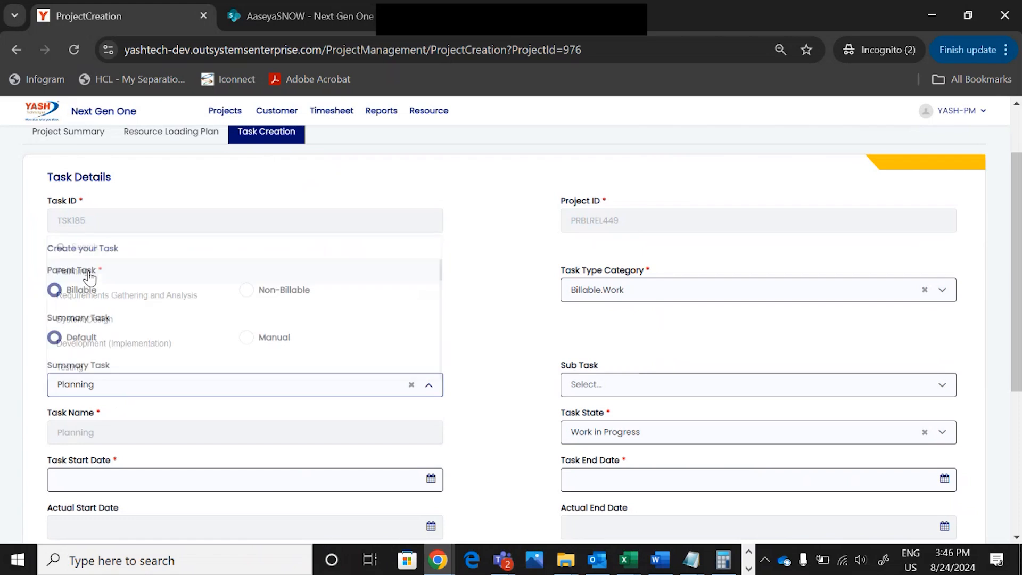
left_click(564, 388)
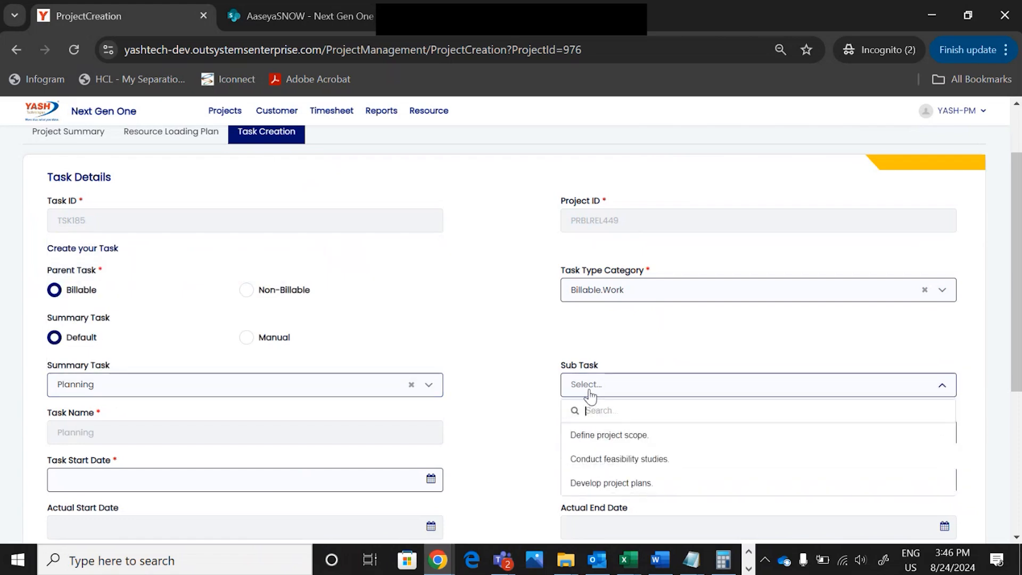
left_click(598, 486)
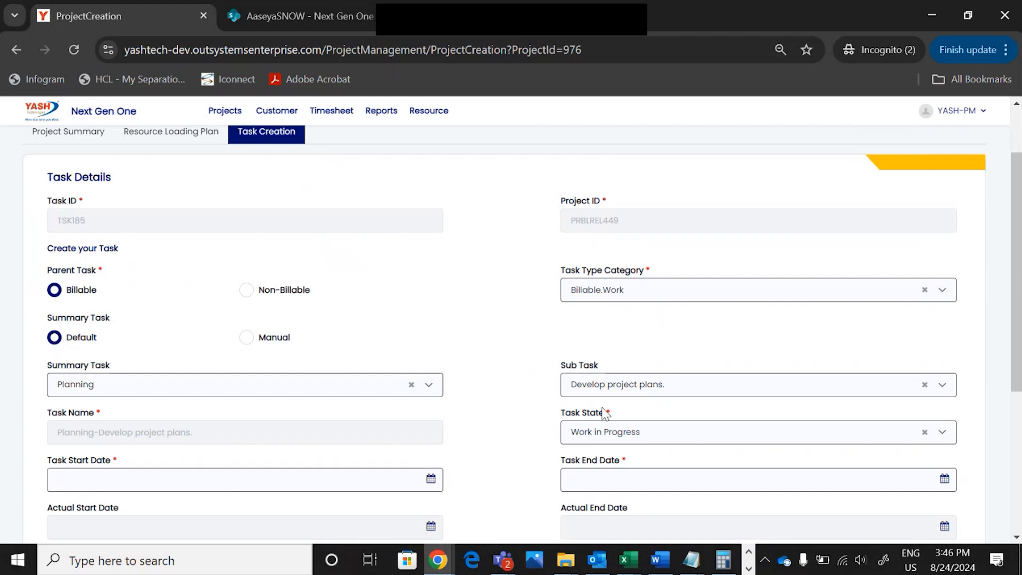
scroll(599, 442, "down", 1)
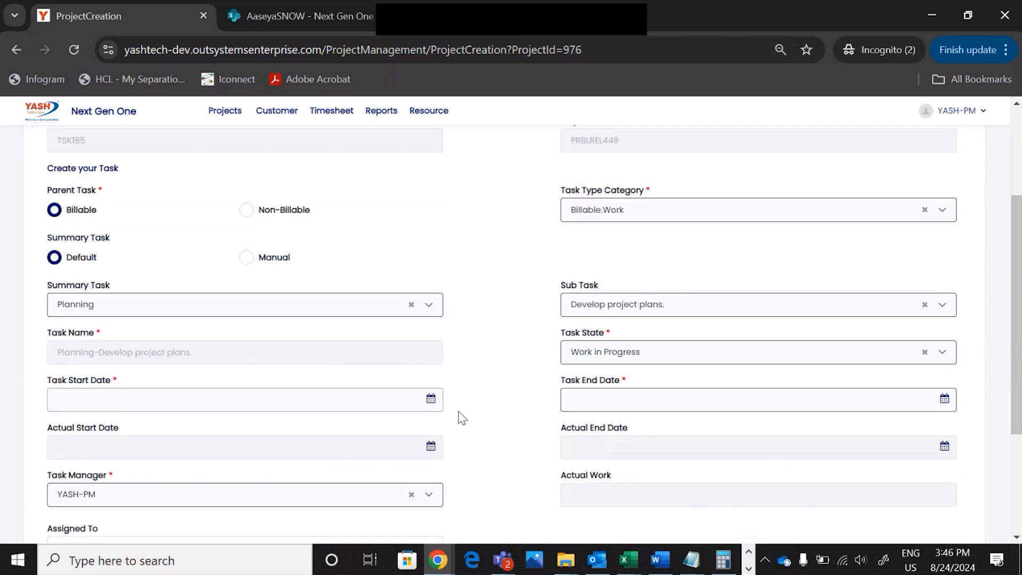
Set Task Start Date 12-08-2024, correcting an 11 August pick, and Task End Date 30-09-2024
left_click(432, 401)
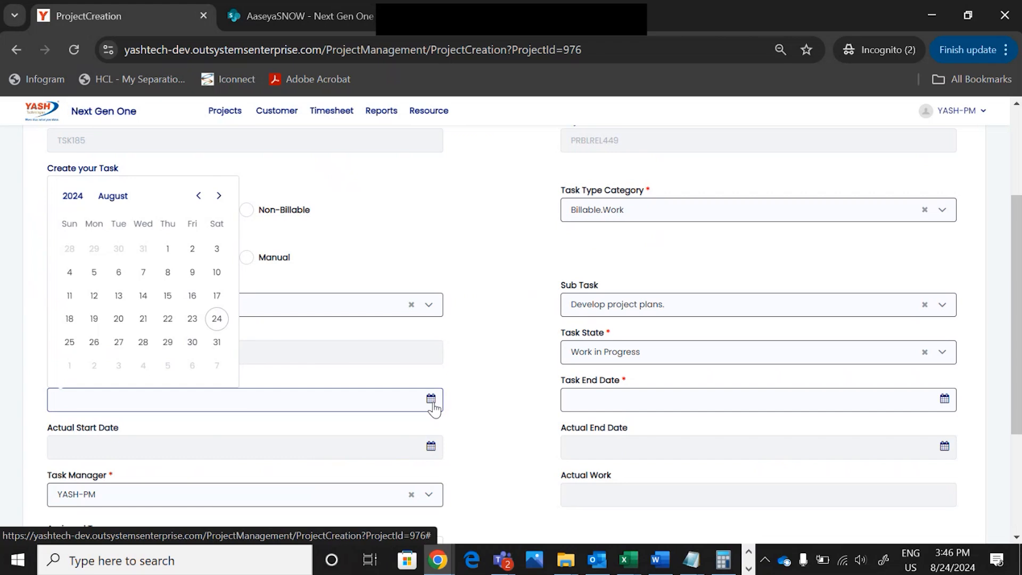
left_click(69, 295)
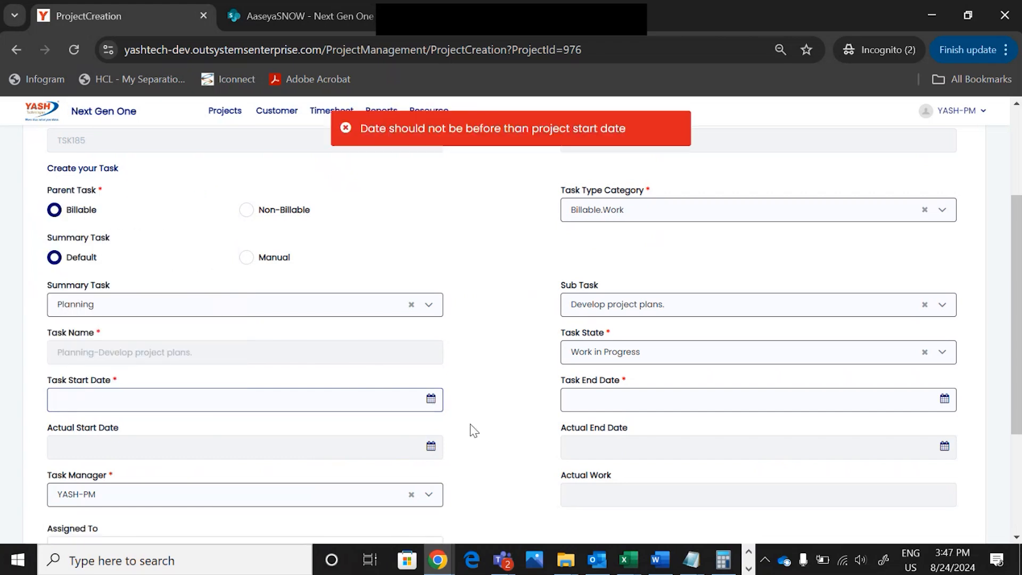
left_click(346, 130)
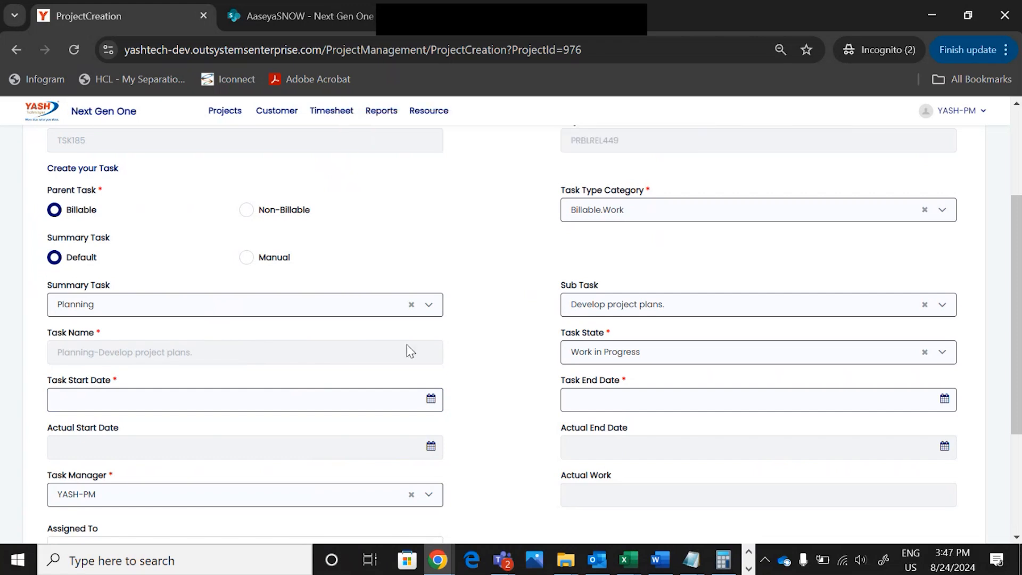
left_click(431, 400)
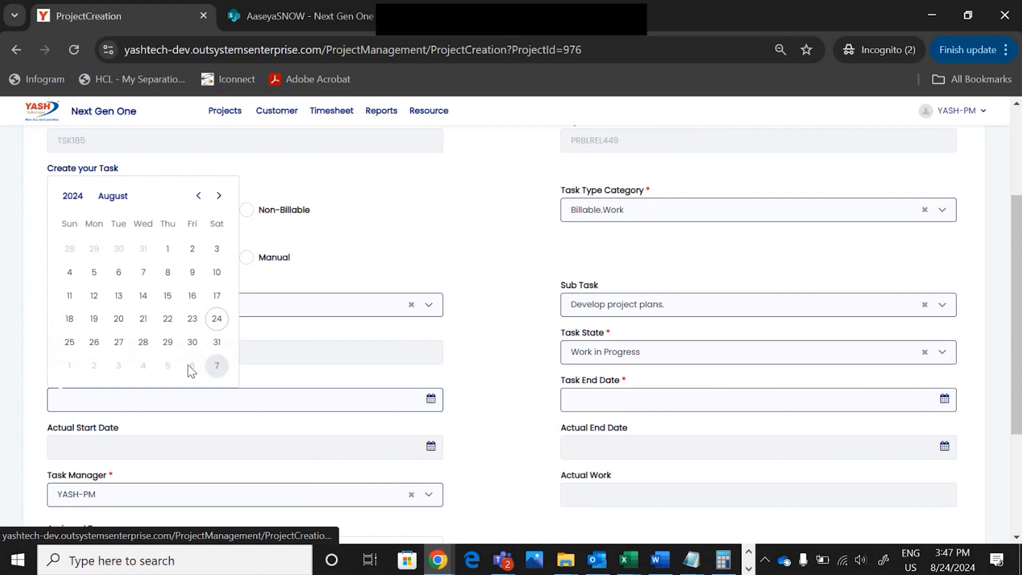
left_click(94, 296)
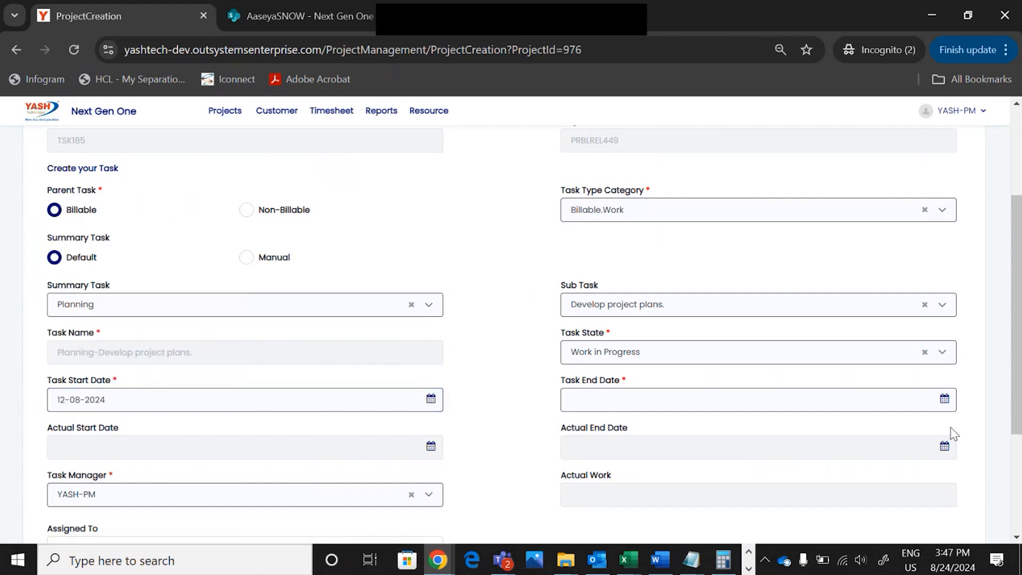
left_click(945, 399)
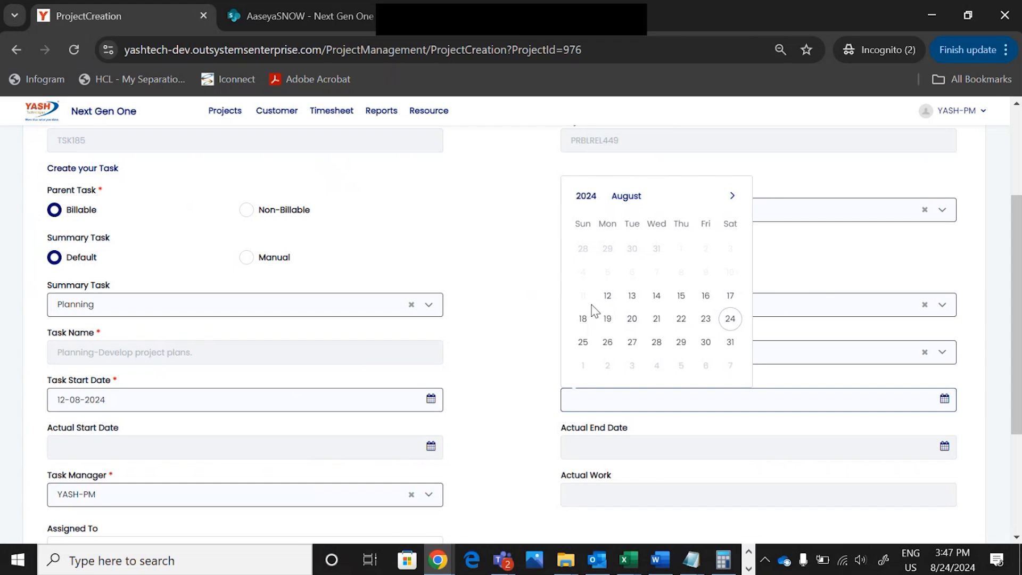
left_click(732, 196)
left_click(608, 342)
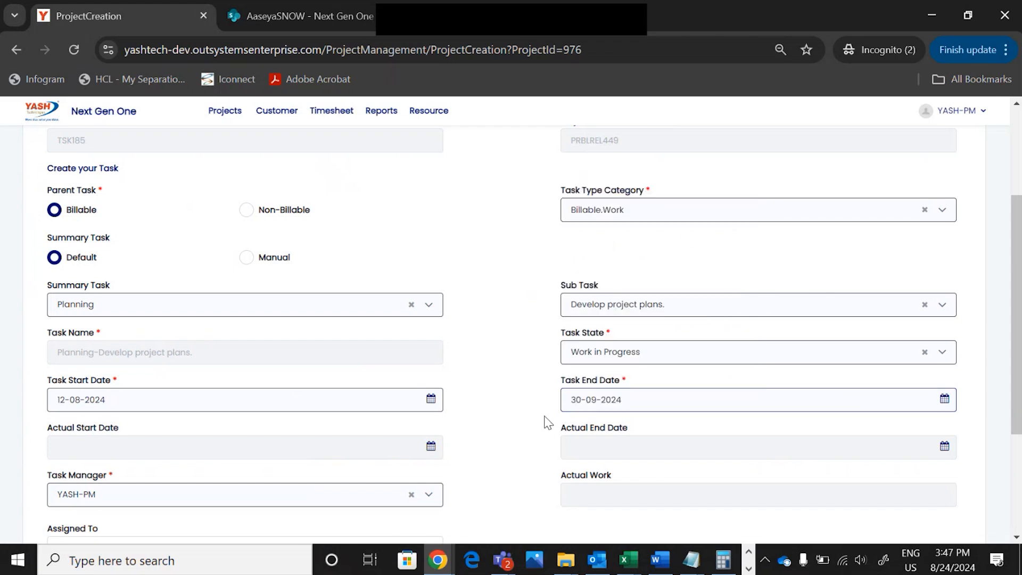
scroll(537, 405, "down", 1)
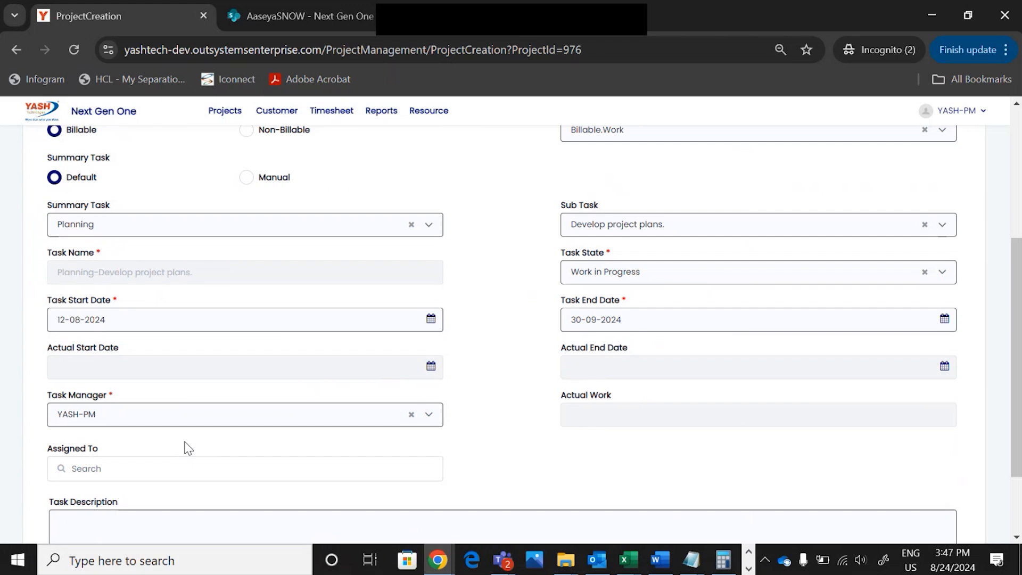
Assign the task to Test_Ankit, add description 'test', and save it
scroll(212, 427, "down", 3)
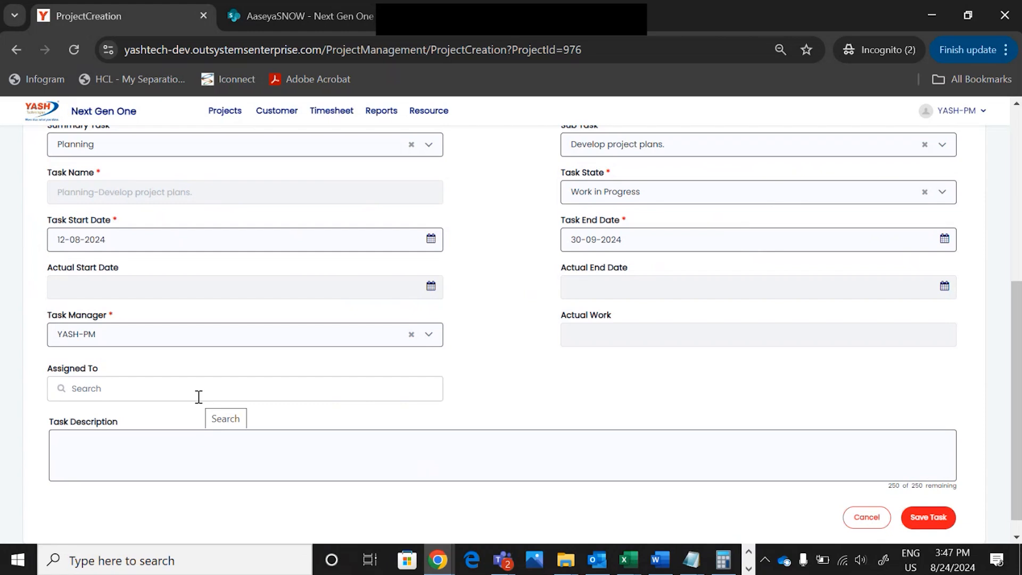
left_click(201, 396)
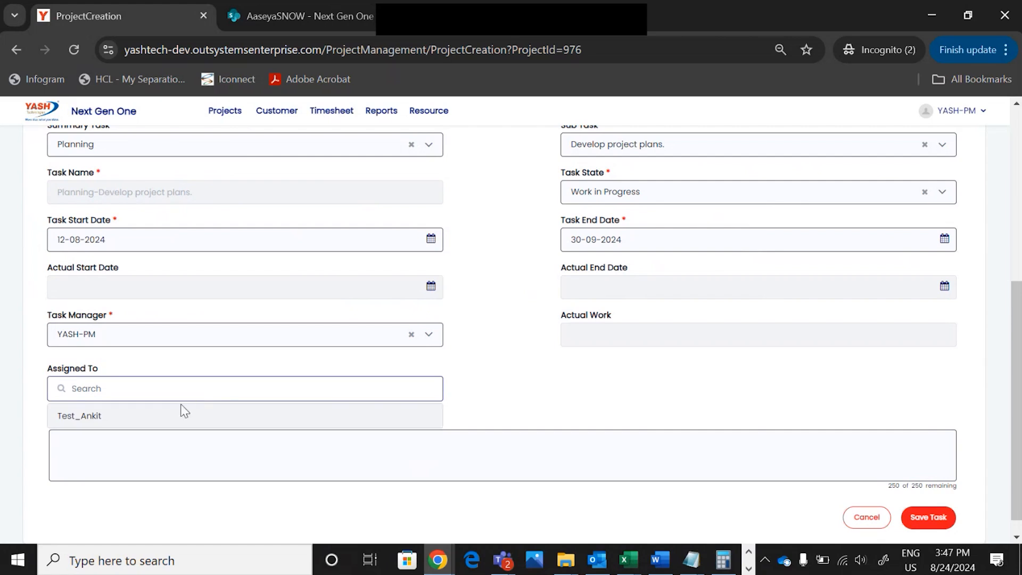
left_click(160, 420)
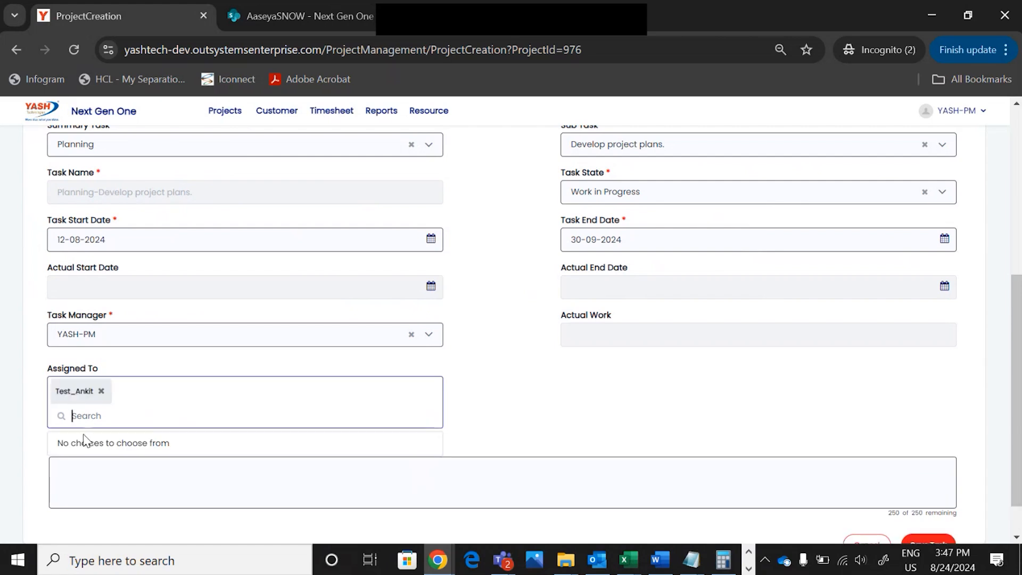
scroll(231, 389, "down", 1)
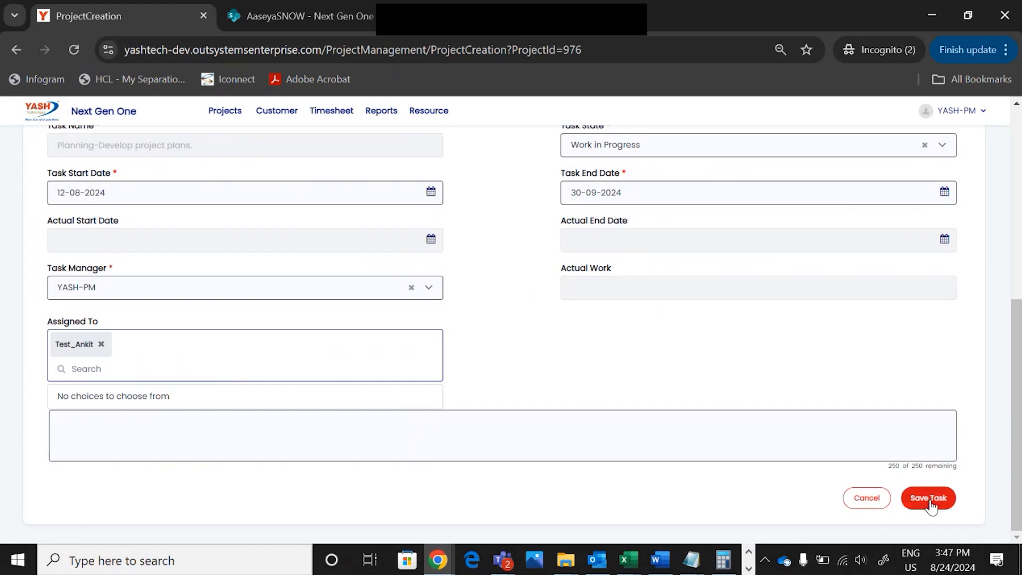
left_click(367, 430)
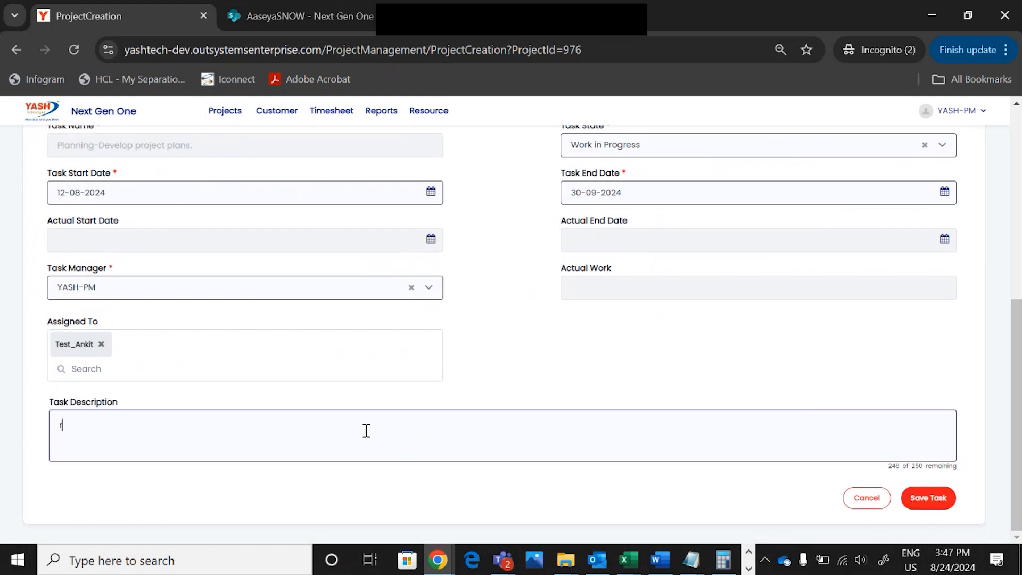
type("test")
left_click(936, 504)
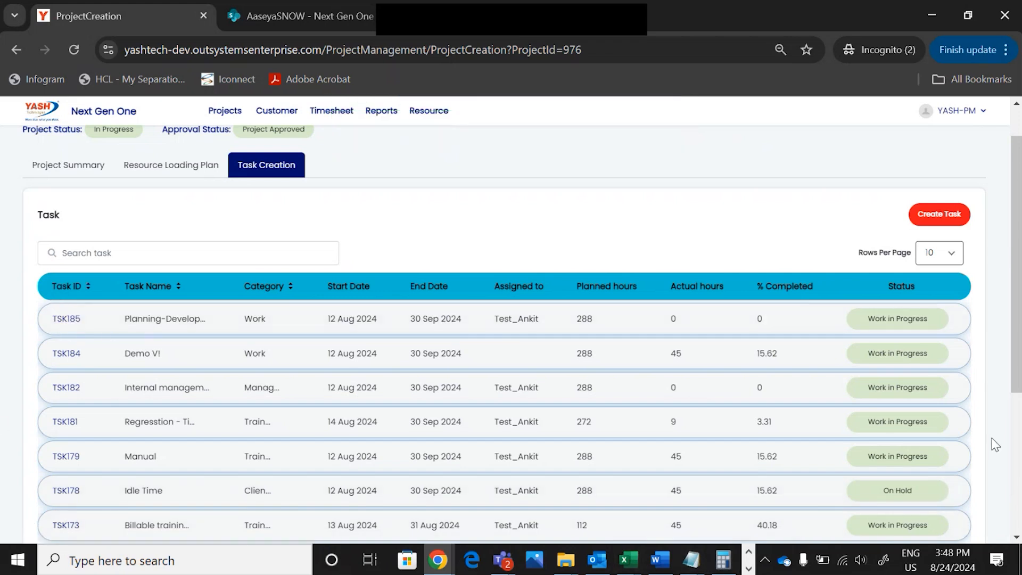
Search the task list for '184', then clear the search to show all tasks
left_click(180, 247)
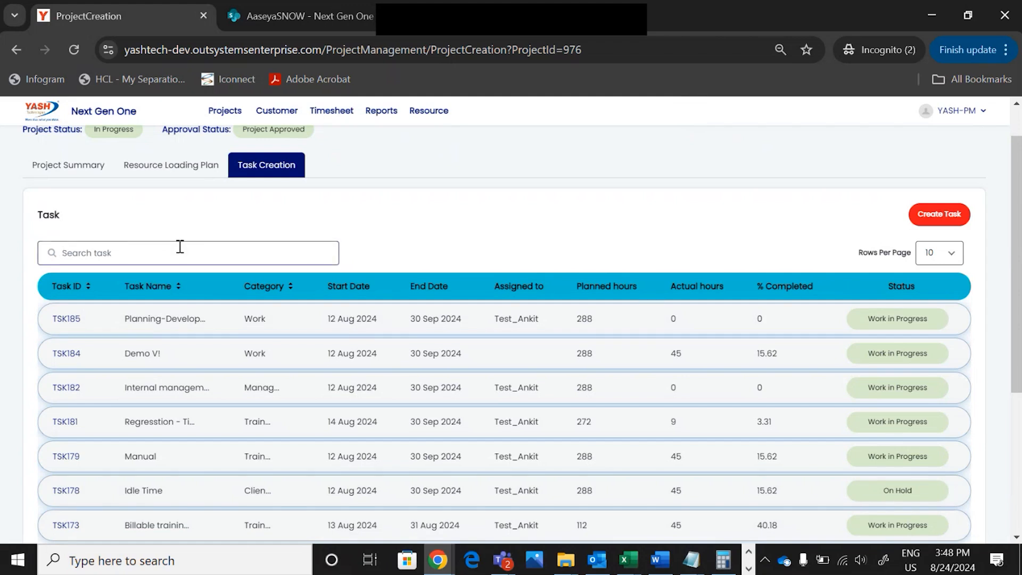
type("184")
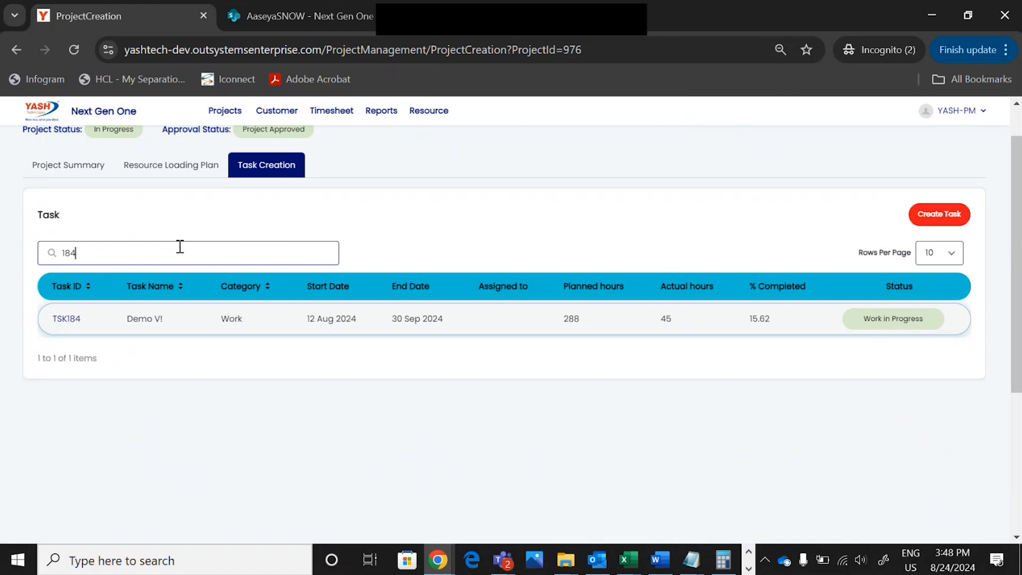
key("BackSpace")
key("BackSpace")
key("BackSpace")
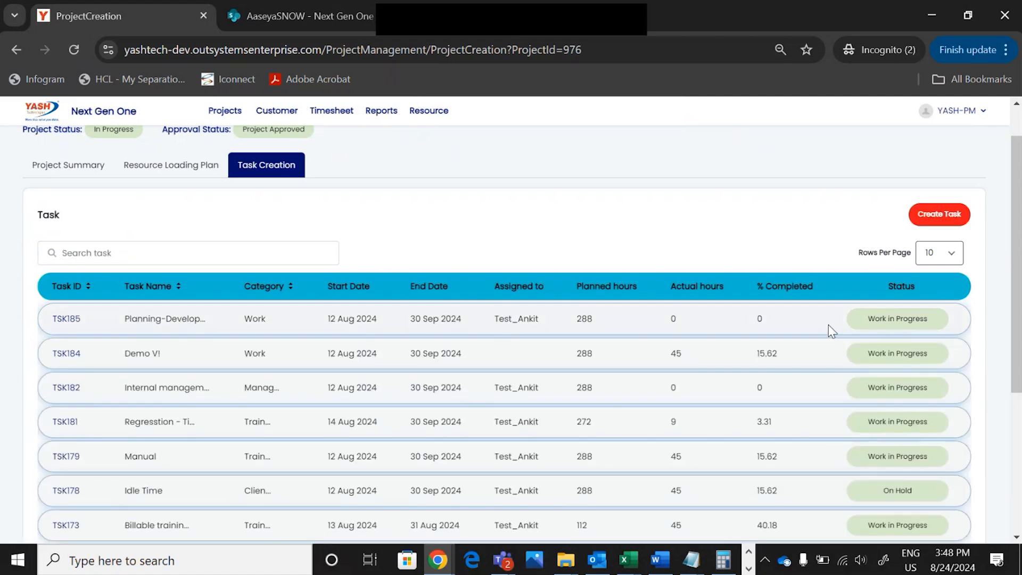
Create a new Billable.Work task with a Manual summary task named 'DEMO 3'
left_click(945, 212)
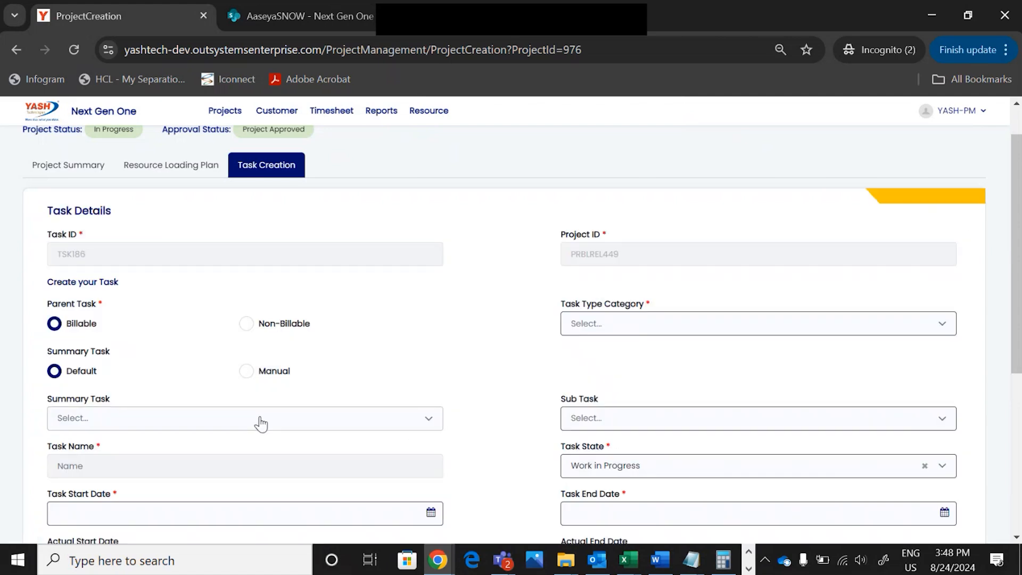
scroll(261, 424, "up", 1)
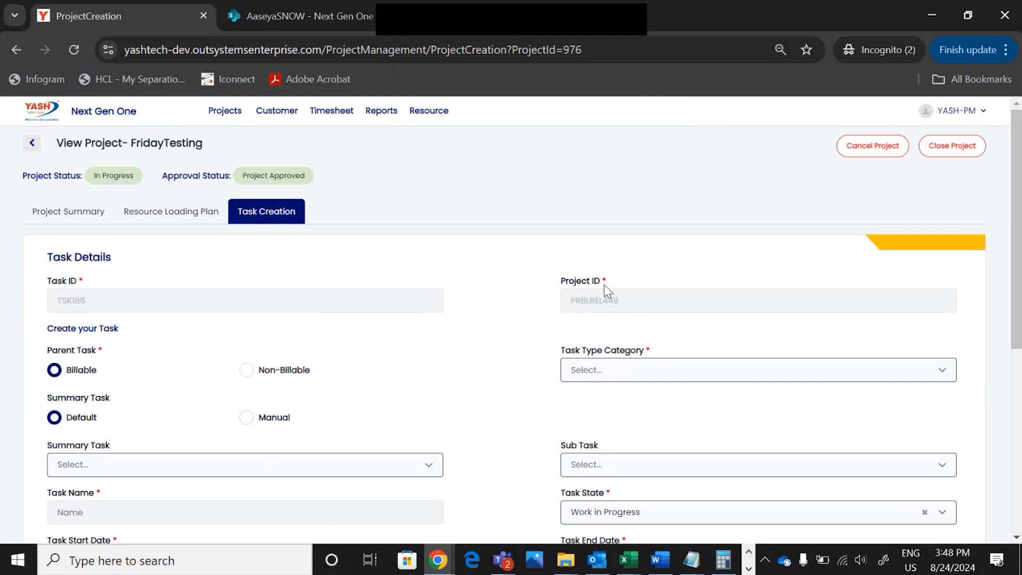
left_click(609, 379)
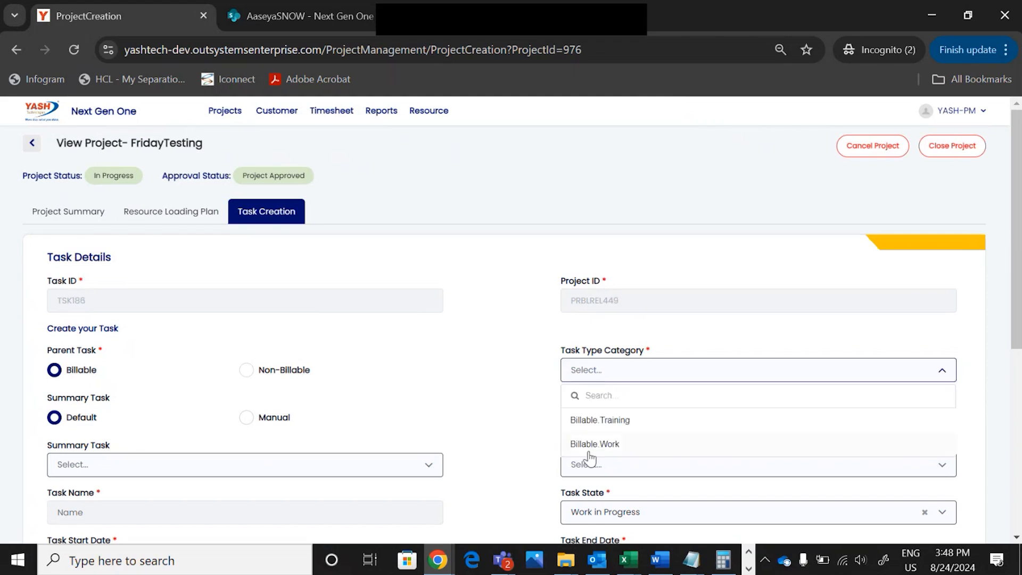
left_click(572, 443)
scroll(498, 396, "down", 1)
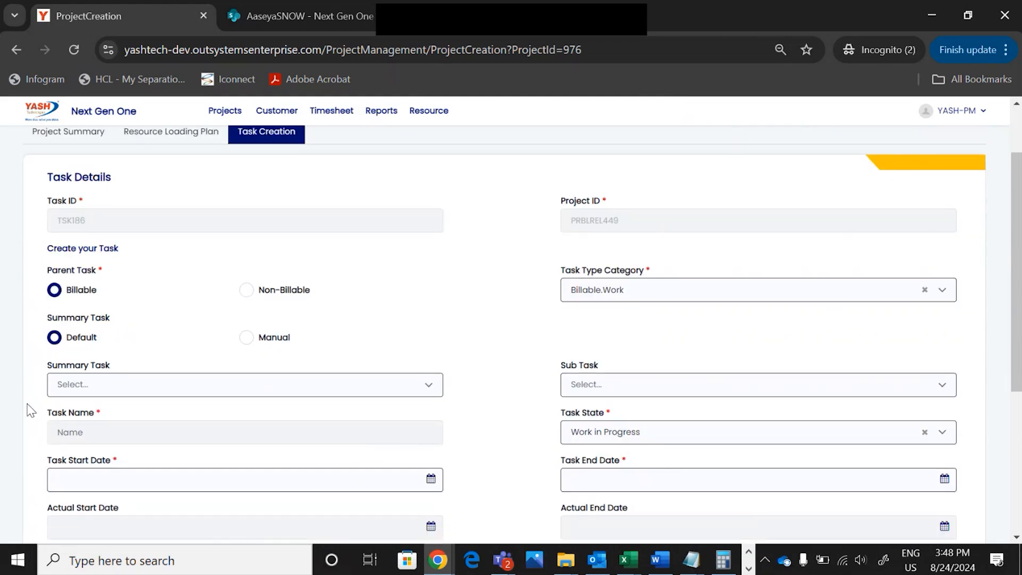
left_click(247, 340)
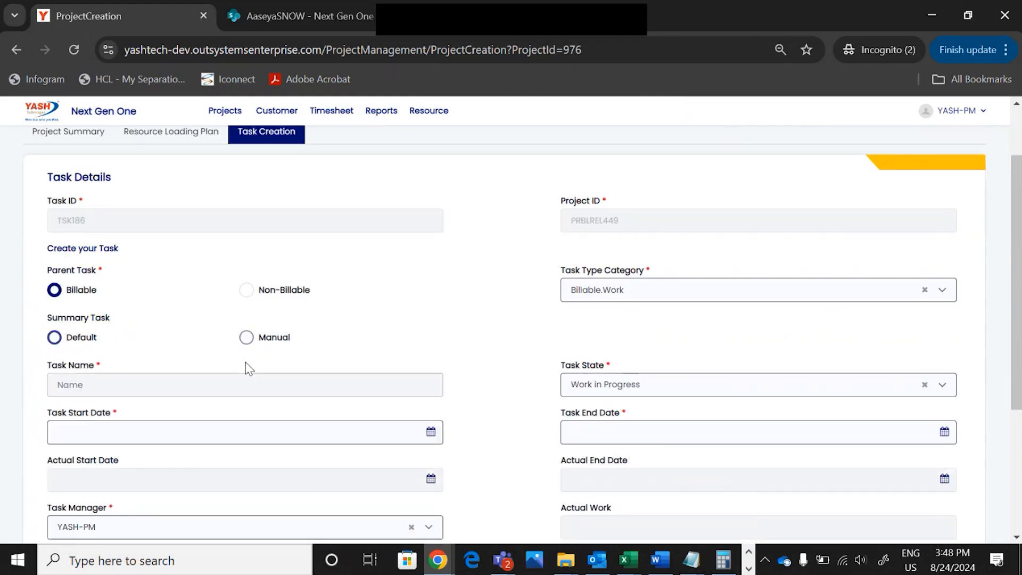
left_click(173, 385)
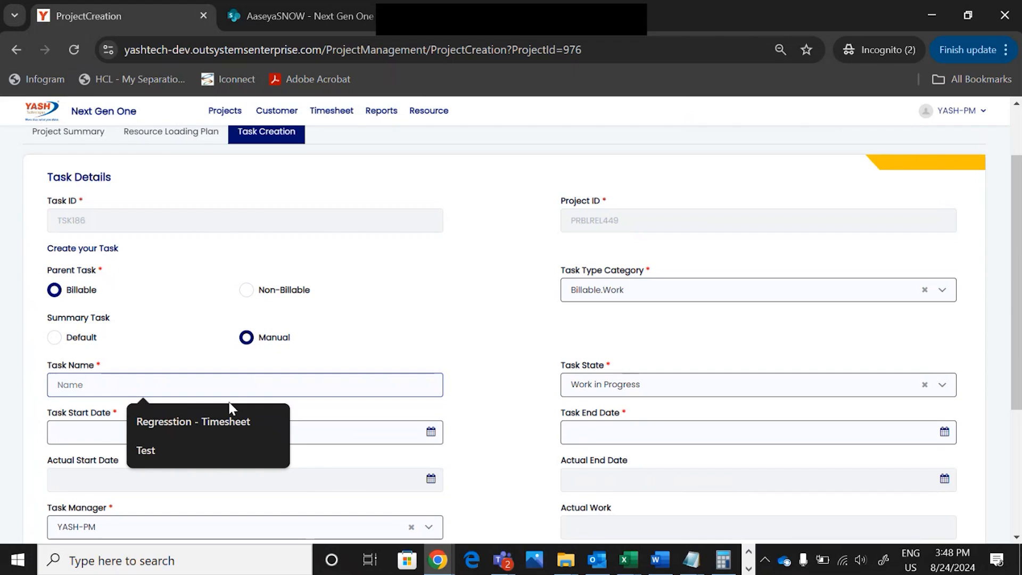
type("DEMO")
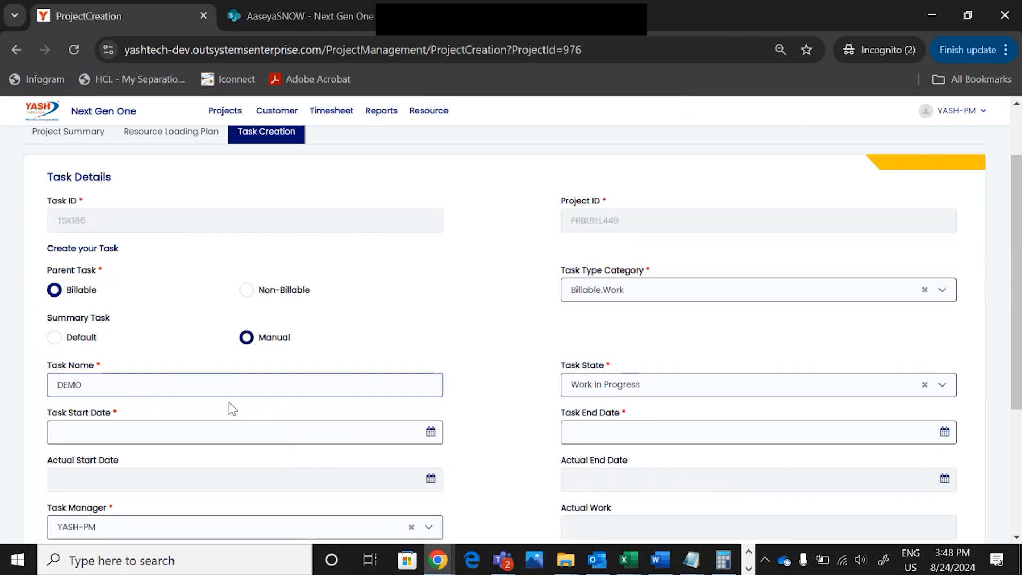
type(" 3")
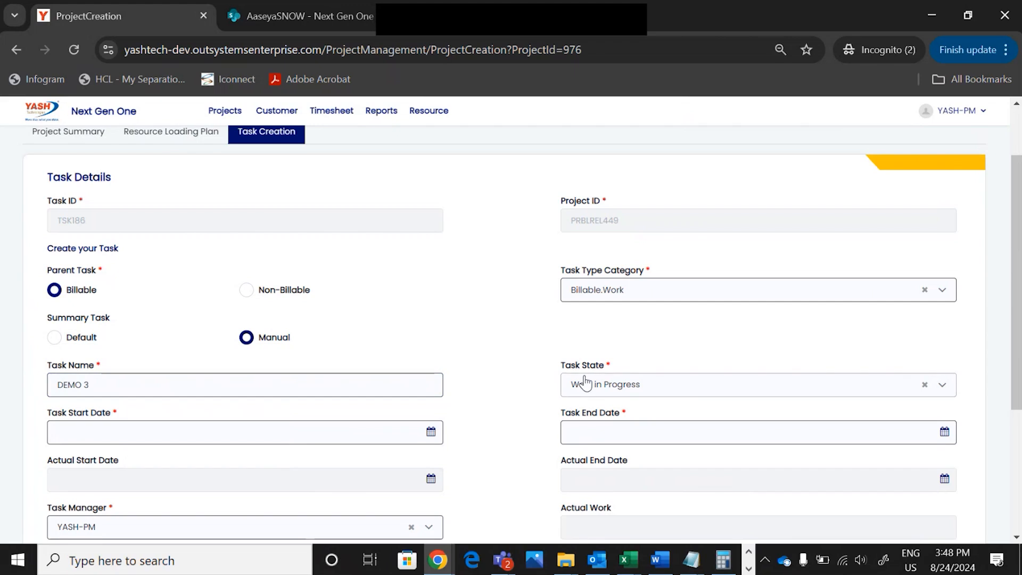
Set DEMO 3's start date to 12 August 2024 and end date to 30 September 2024
scroll(585, 382, "down", 1)
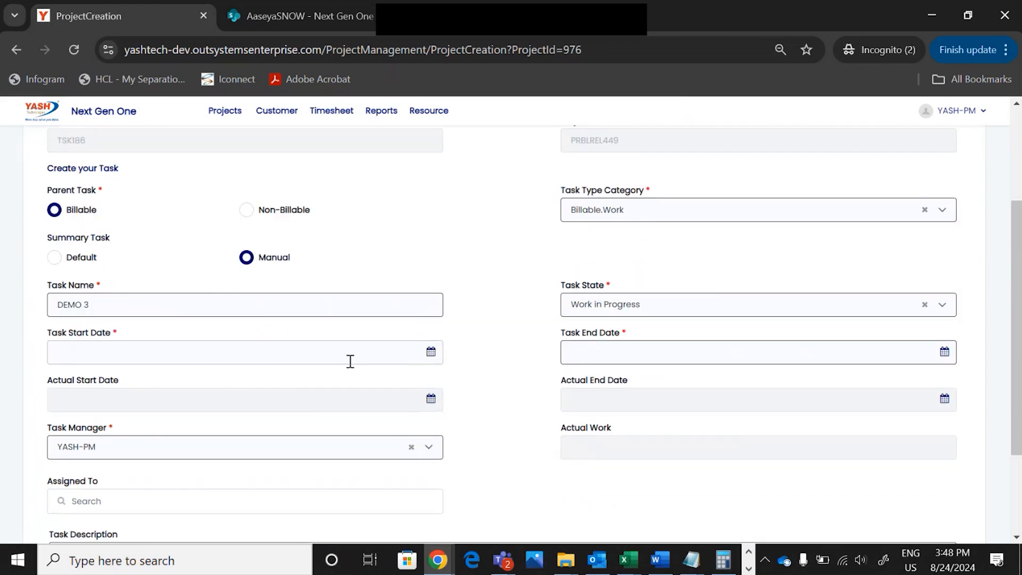
left_click(430, 352)
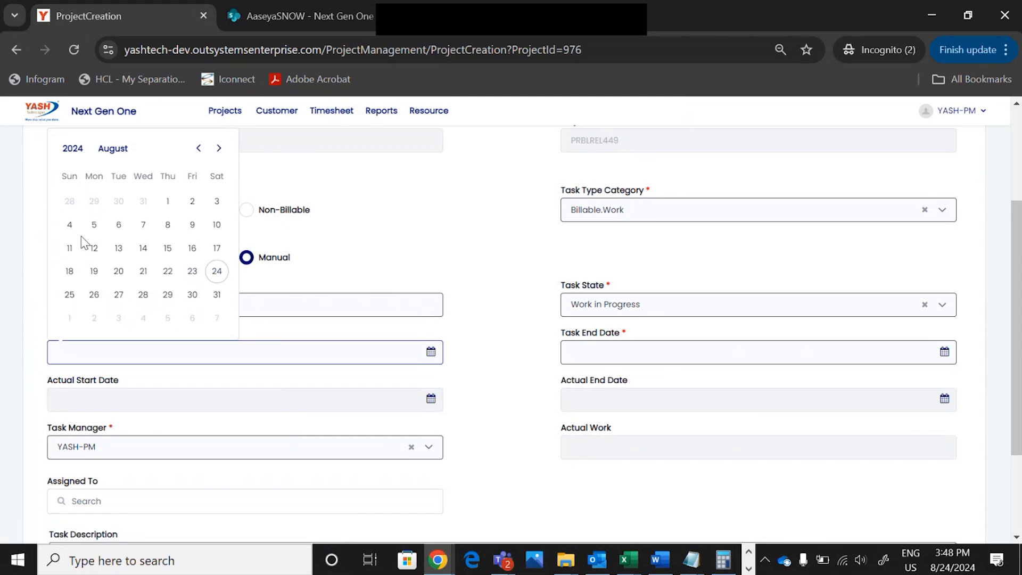
left_click(94, 248)
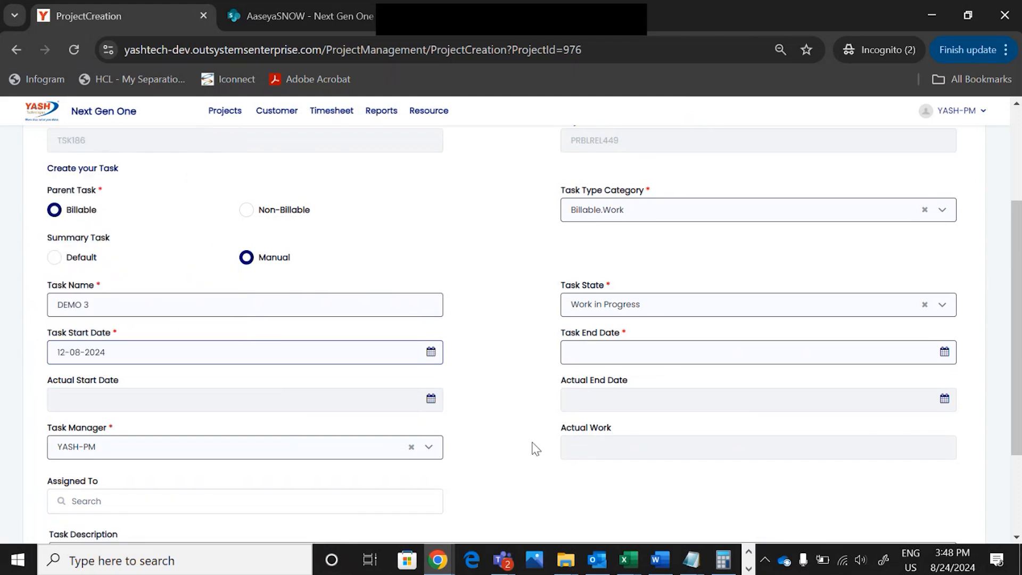
triple_click(535, 448)
left_click(945, 353)
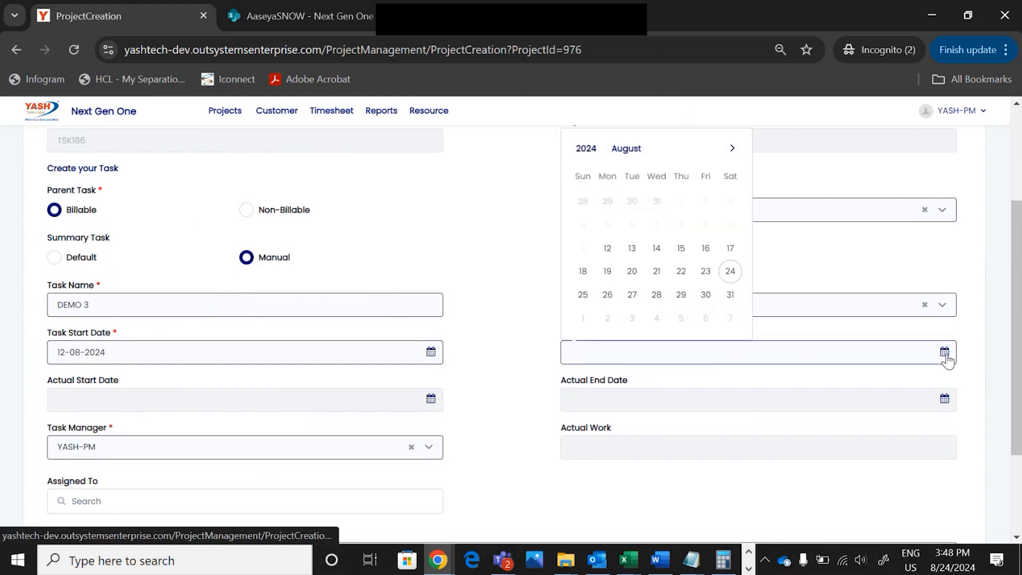
left_click(732, 149)
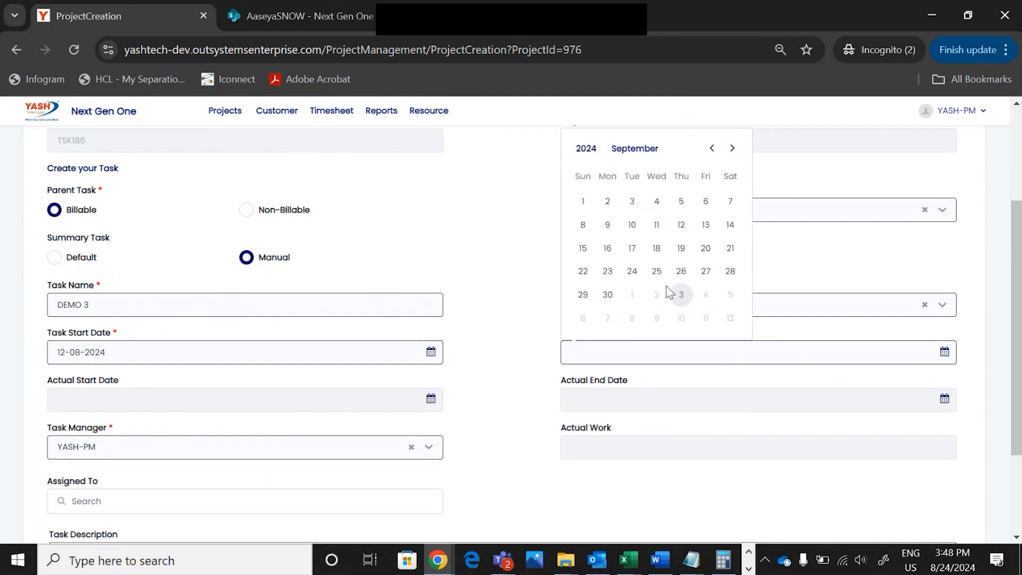
left_click(607, 295)
Assign DEMO 3 to Test_Ankit, add its description, and save it as TSK186
scroll(490, 404, "down", 2)
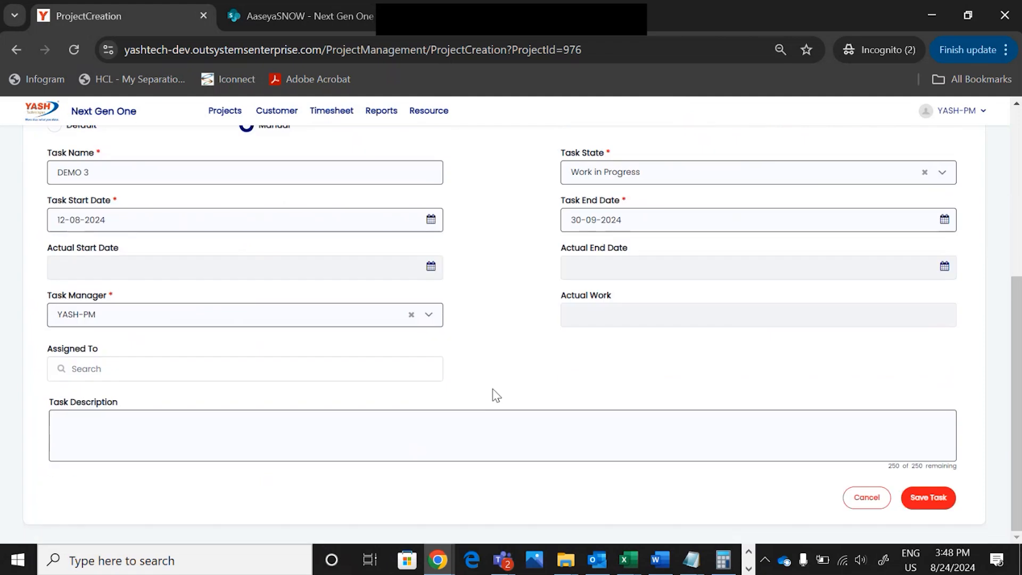
left_click(77, 368)
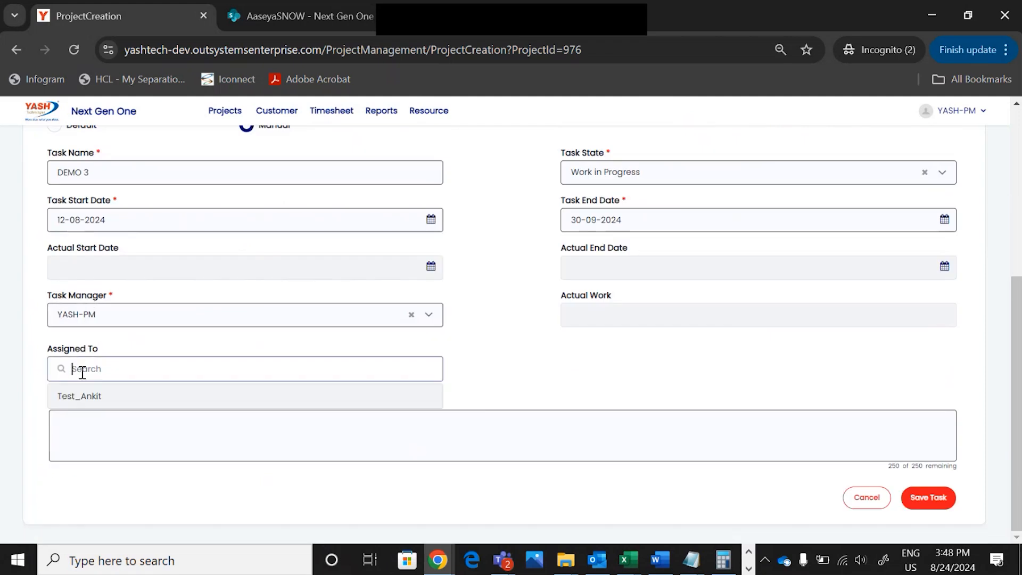
left_click(82, 396)
left_click(100, 444)
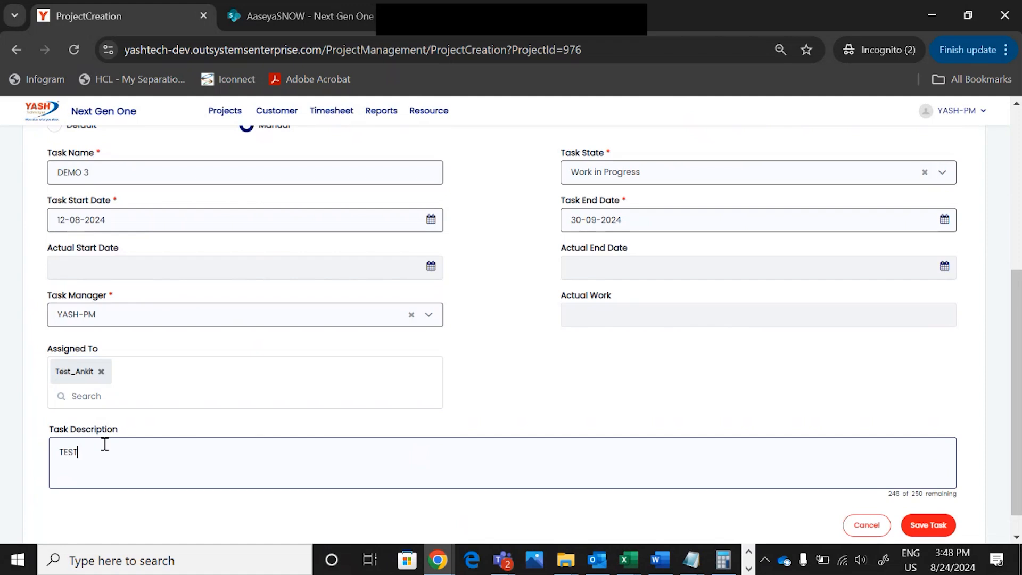
left_click(940, 532)
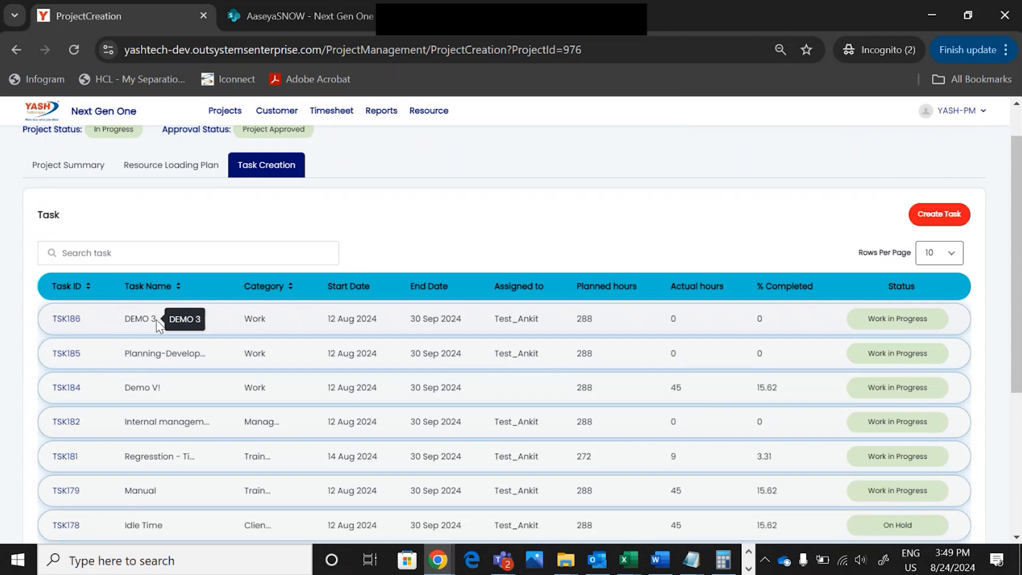
Switch to the login page window and sign in with the entered account
key("alt+Tab")
key("Tab")
key("Tab")
key("Tab")
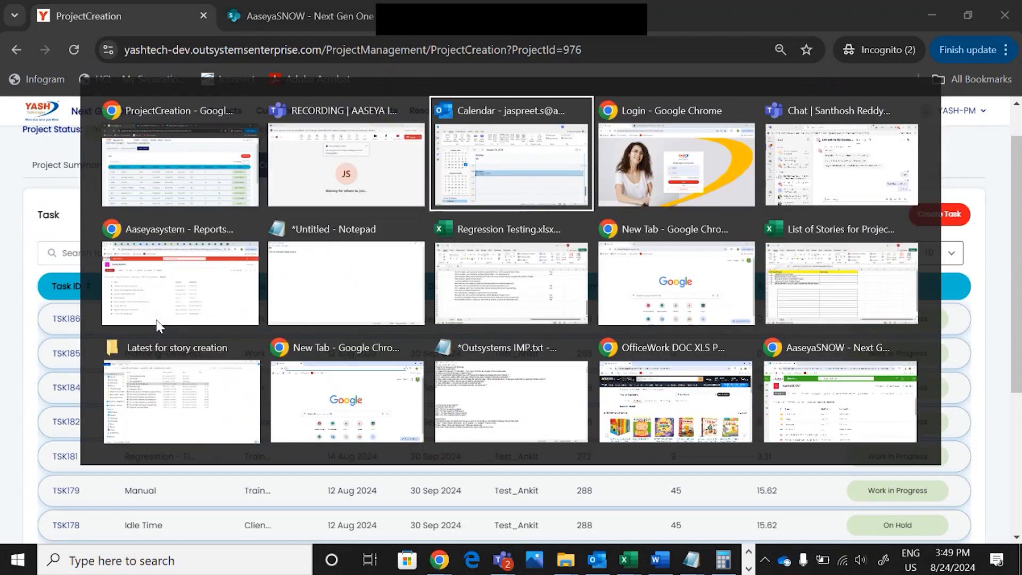
key("shift+Tab")
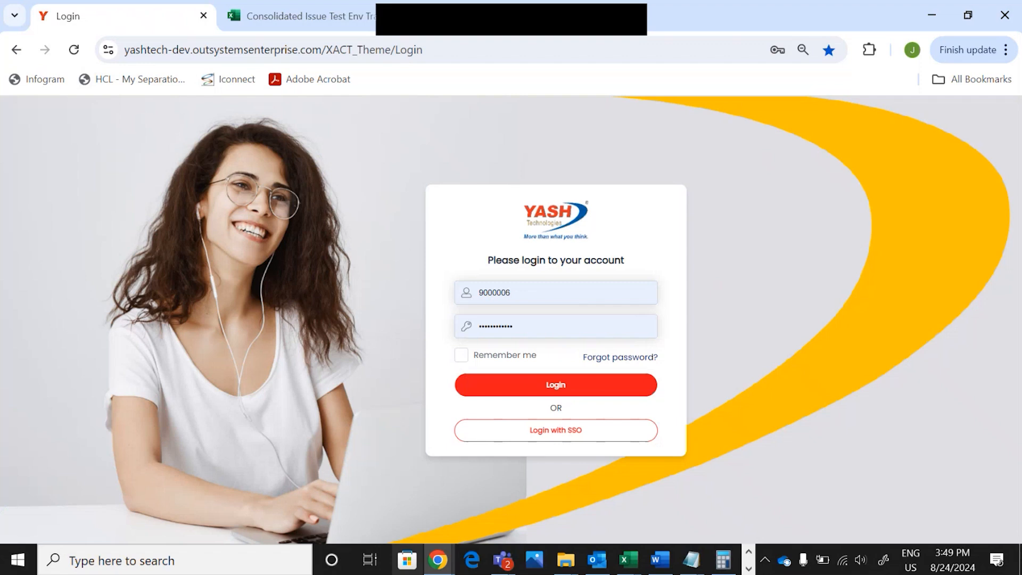
left_click(564, 385)
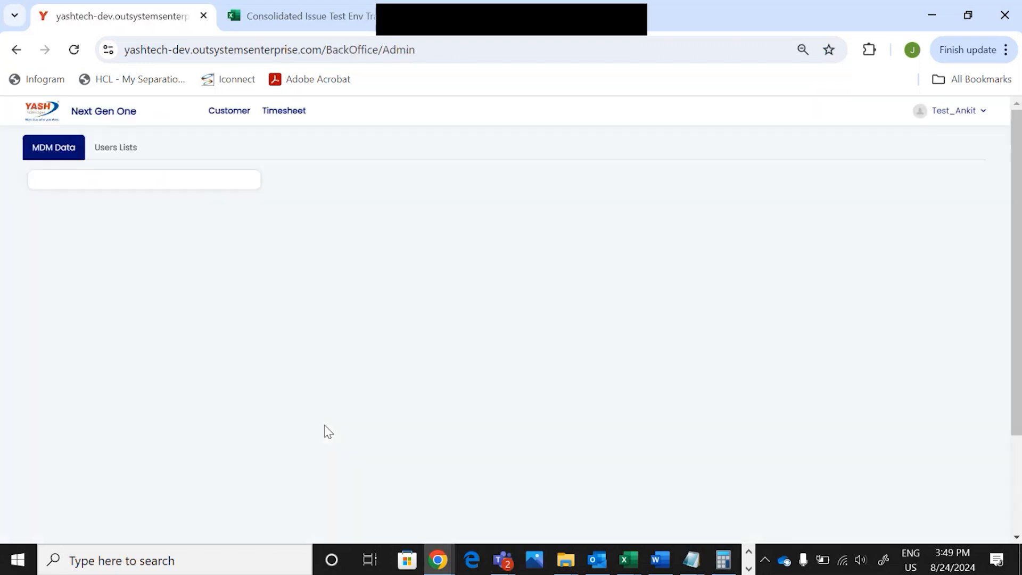
In the timesheet, go back to the 12–18 Aug week and set the row's project to FridayTesting
mouse_move(369, 111)
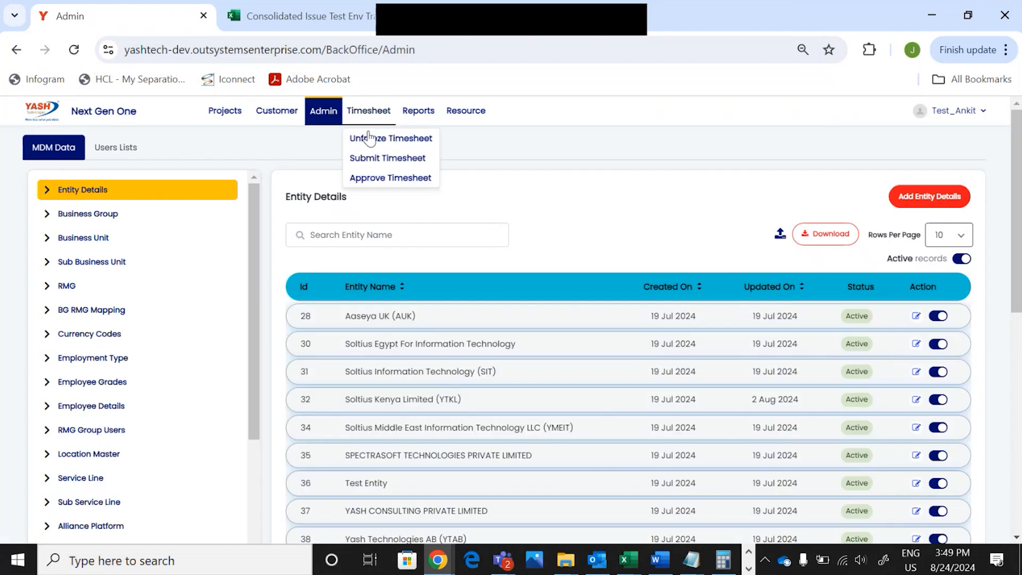
left_click(359, 175)
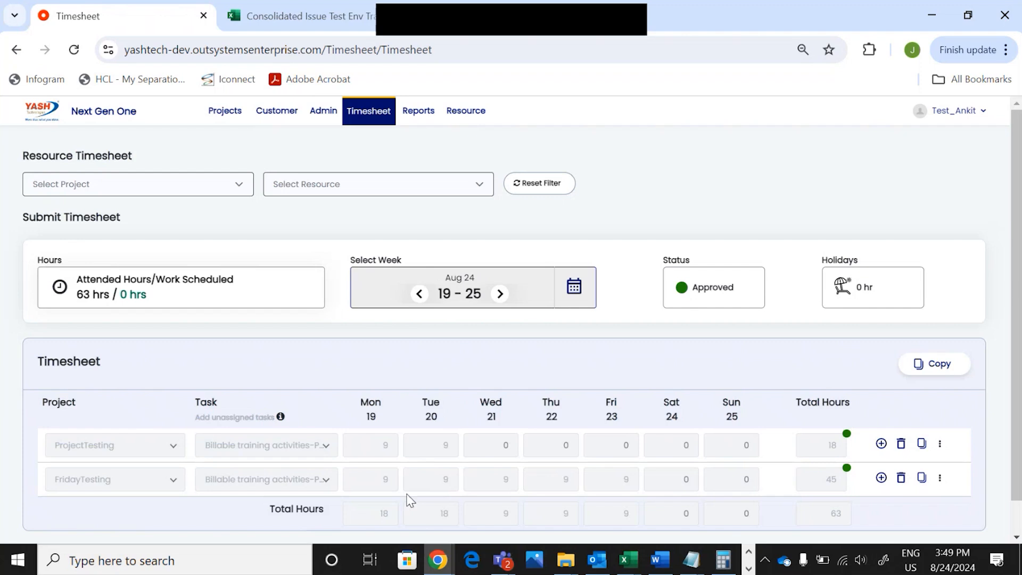
left_click(420, 296)
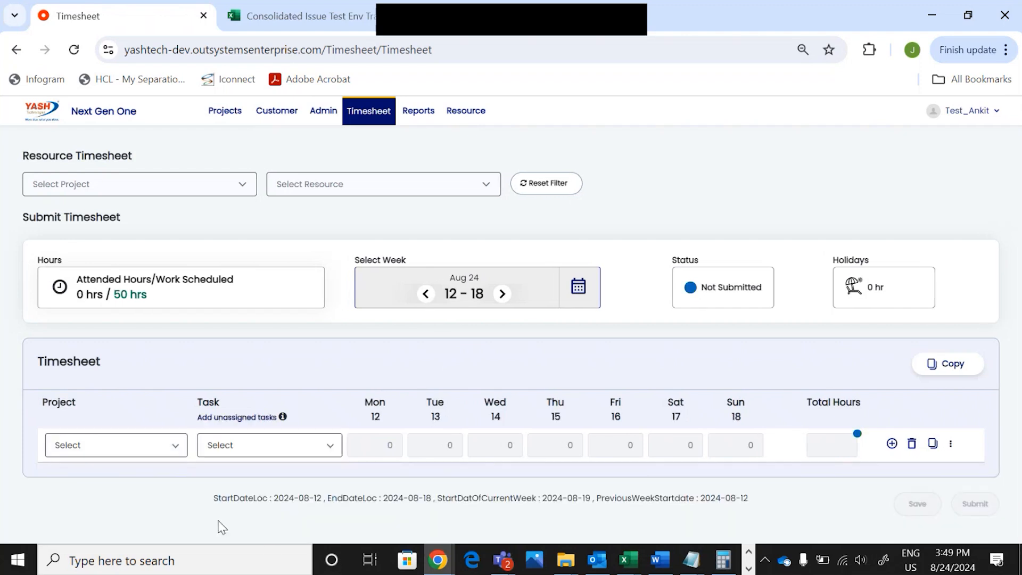
left_click(179, 450)
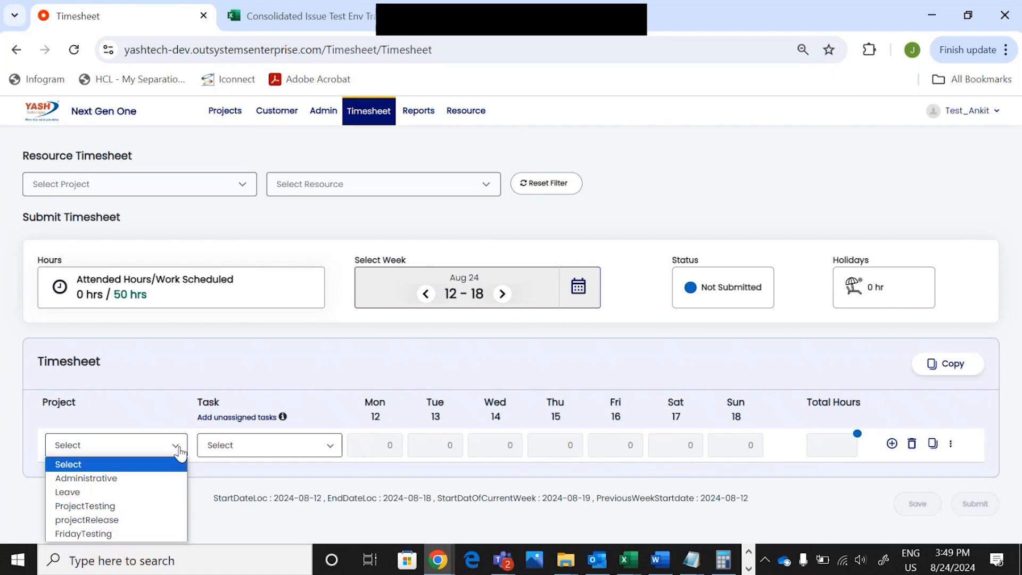
left_click(154, 534)
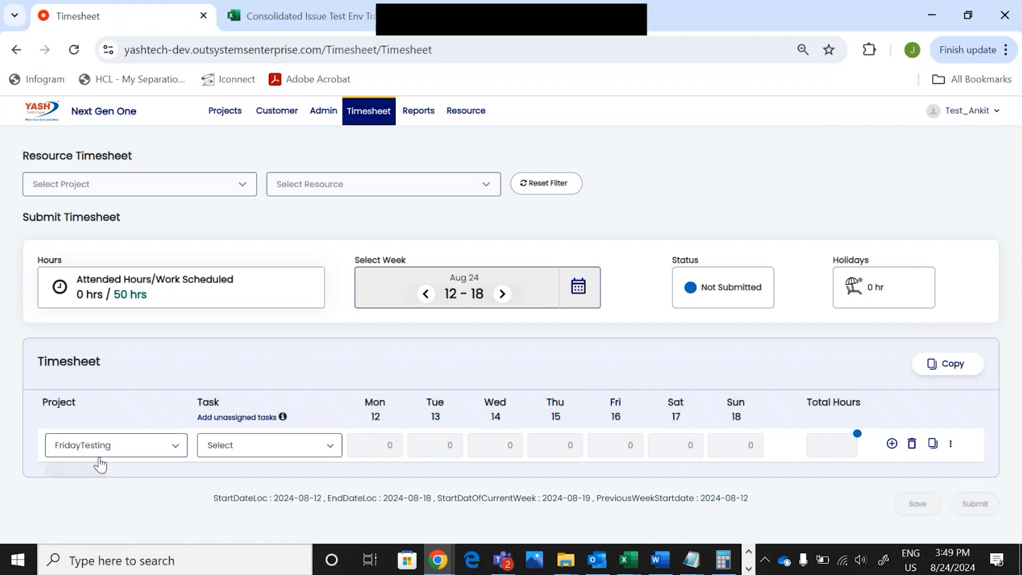
Choose task DEMO 3 in the row and enter 9 hours for Monday through Friday
left_click(318, 449)
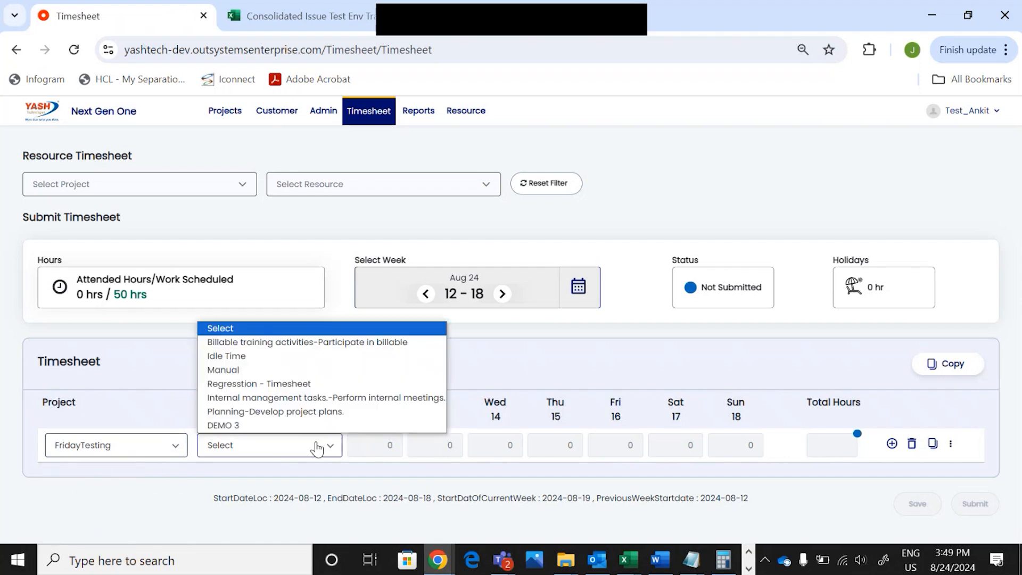
left_click(227, 426)
left_click(375, 446)
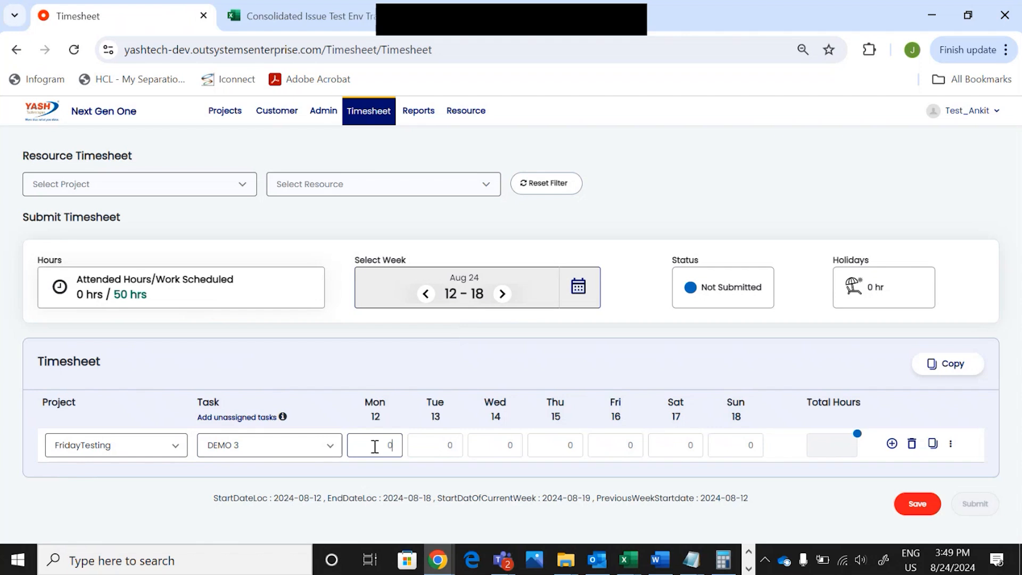
left_click(457, 450)
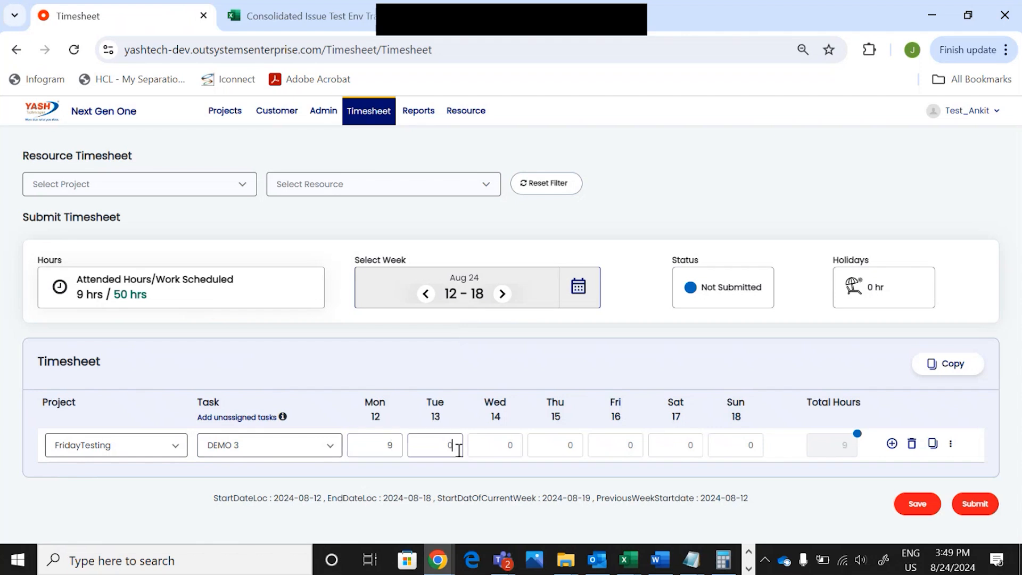
type("9")
left_click(512, 452)
type("9")
left_click(612, 452)
left_click(577, 449)
type("9")
left_click(598, 450)
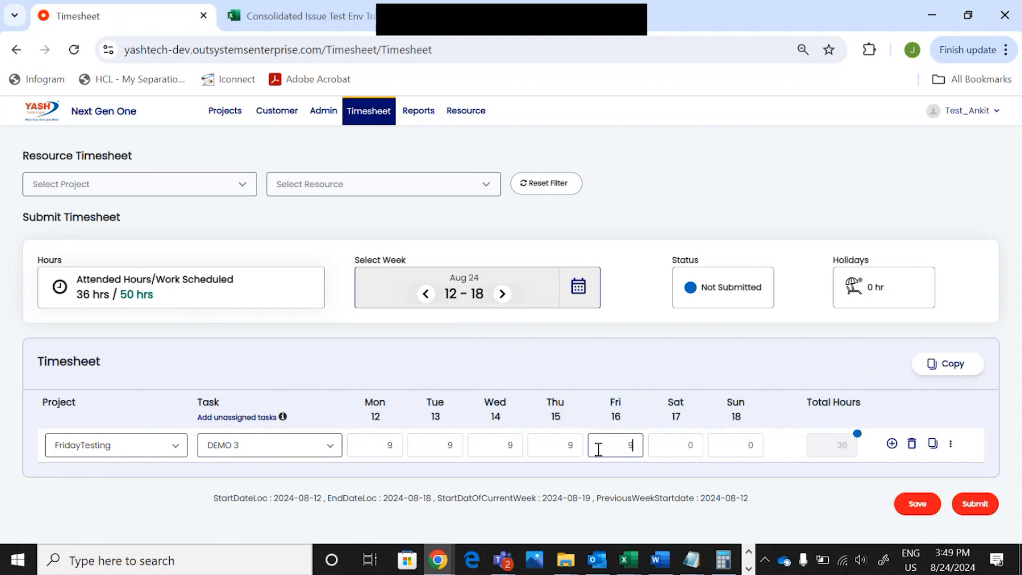
type("9")
left_click(104, 527)
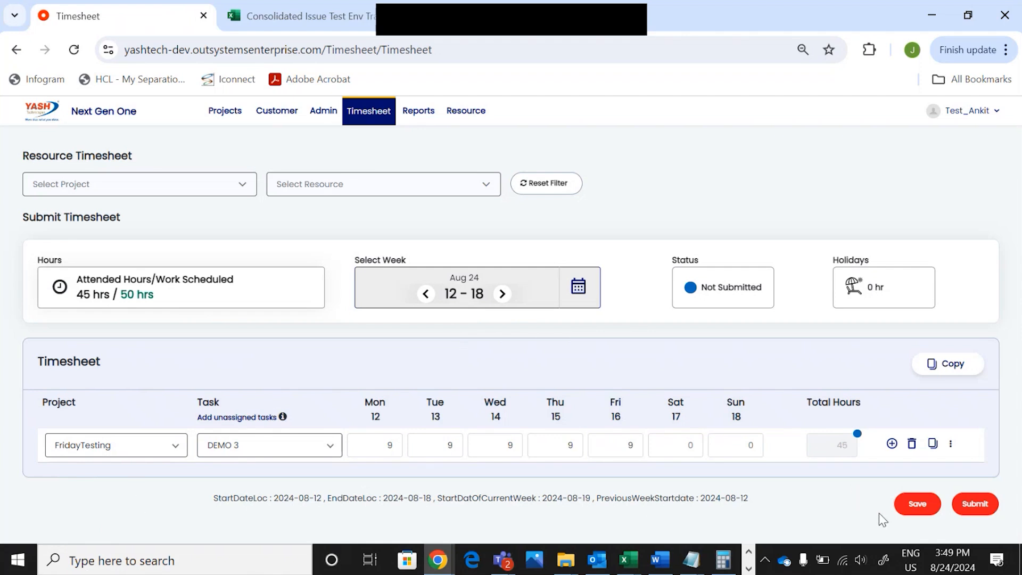
Save the DEMO 3 hours, then delete that timesheet row and confirm
left_click(919, 509)
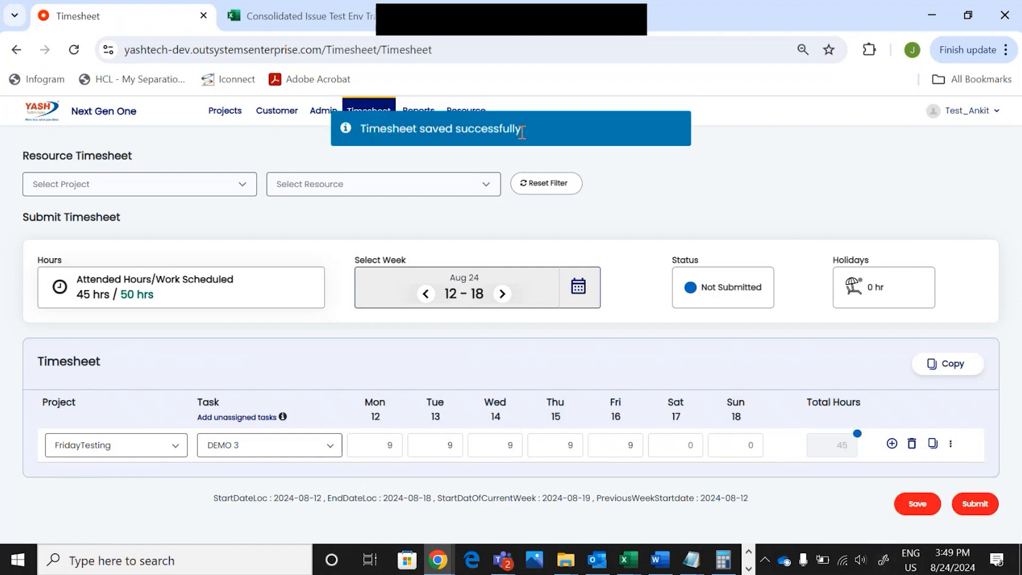
left_click(914, 447)
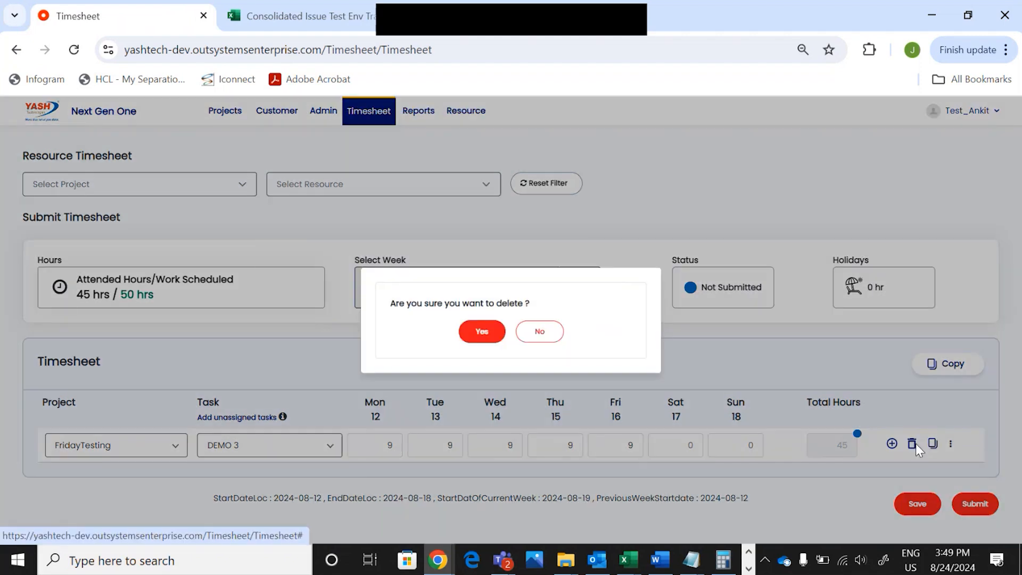
left_click(482, 332)
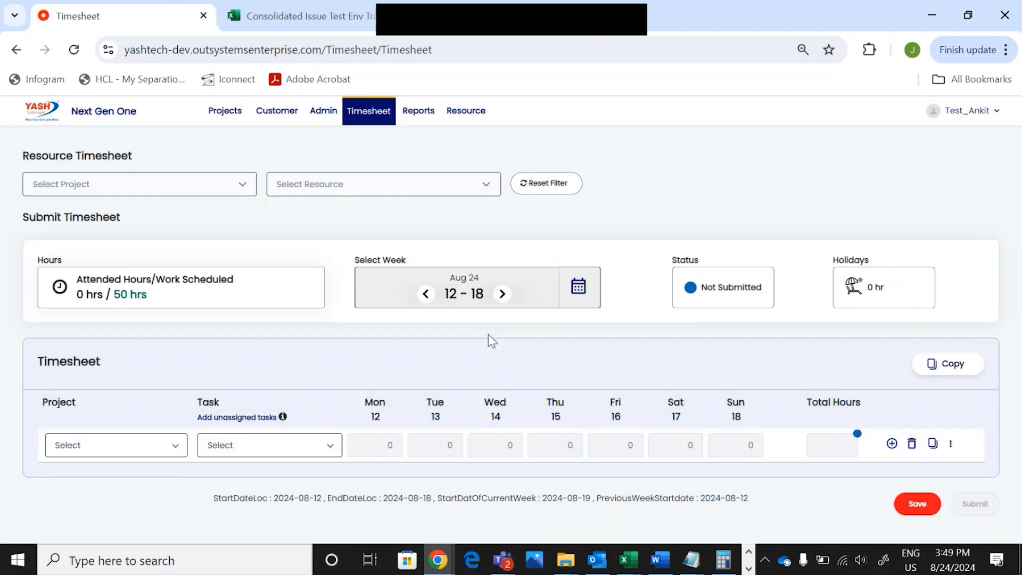
Log 9 hours Monday to Friday on the FridayTesting DEMO 3 task
left_click(182, 455)
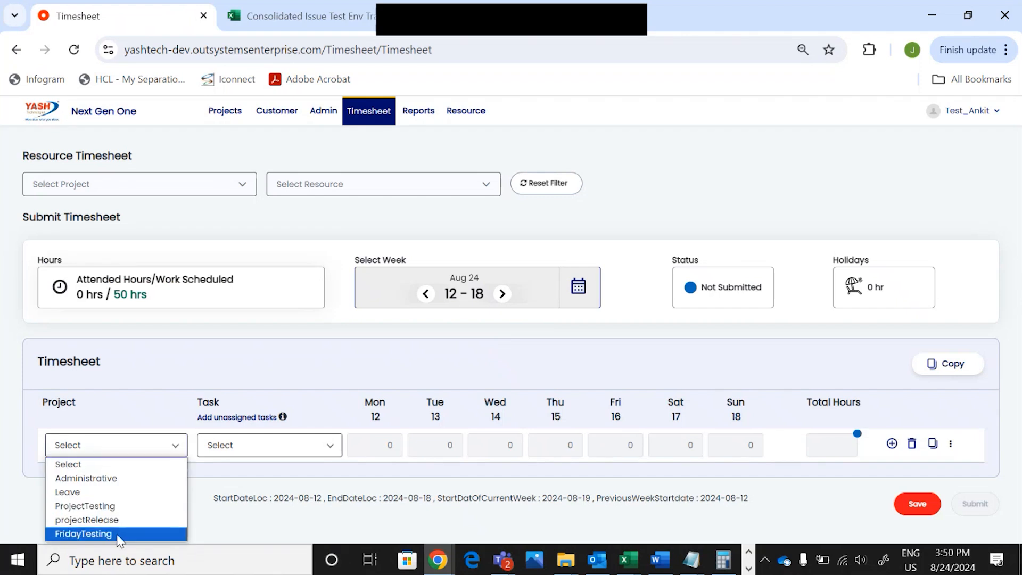
left_click(118, 532)
left_click(275, 446)
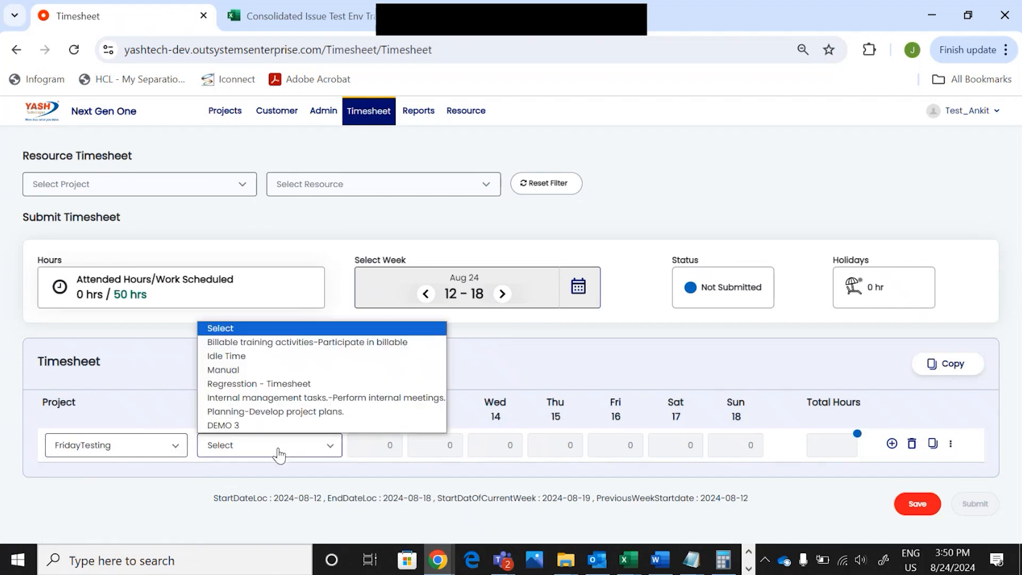
left_click(245, 424)
left_click(378, 446)
type("9")
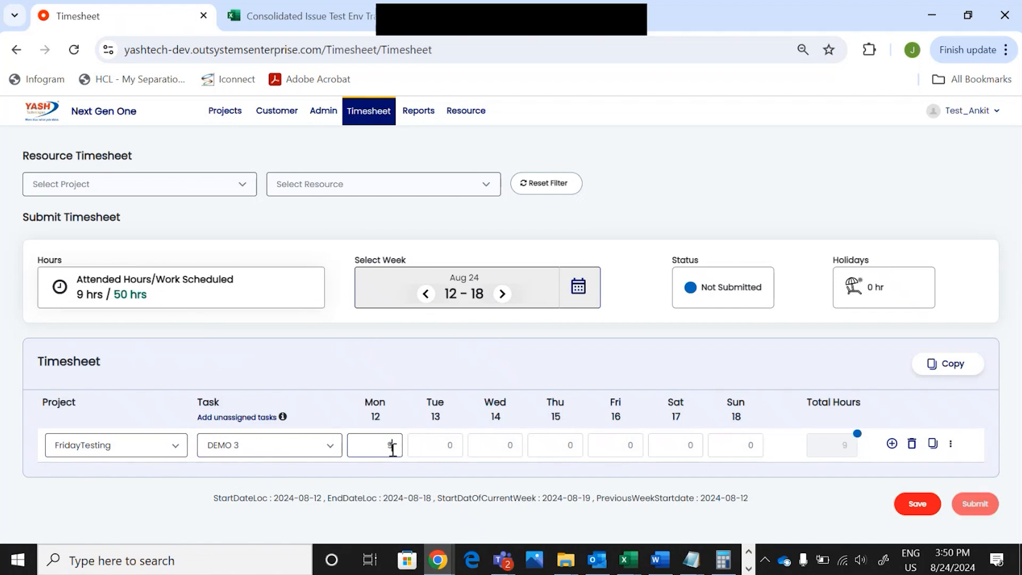
left_click(446, 451)
type("9")
left_click(497, 451)
type("9")
left_click(556, 452)
type("9")
left_click(620, 450)
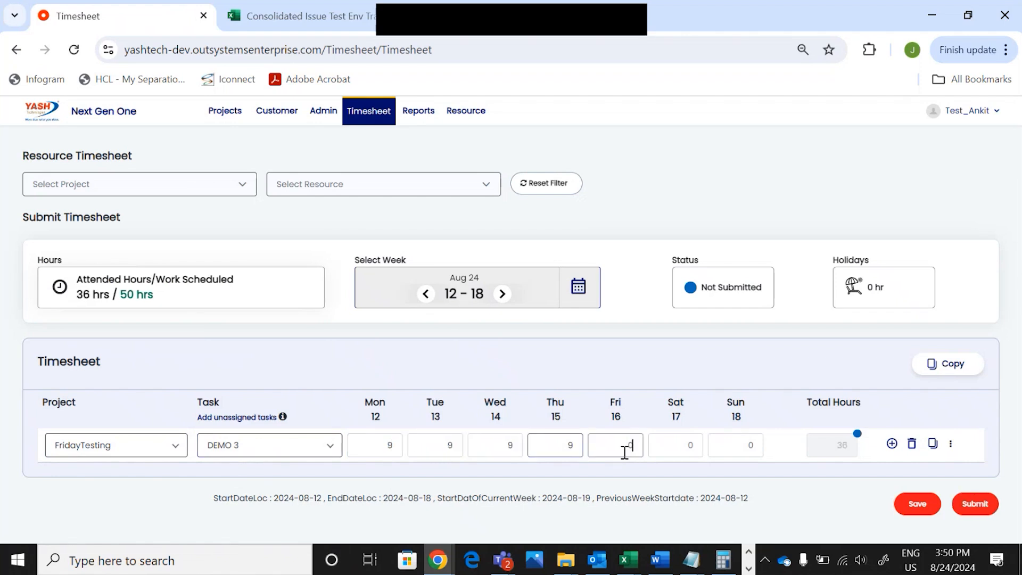
type("9")
left_click(834, 508)
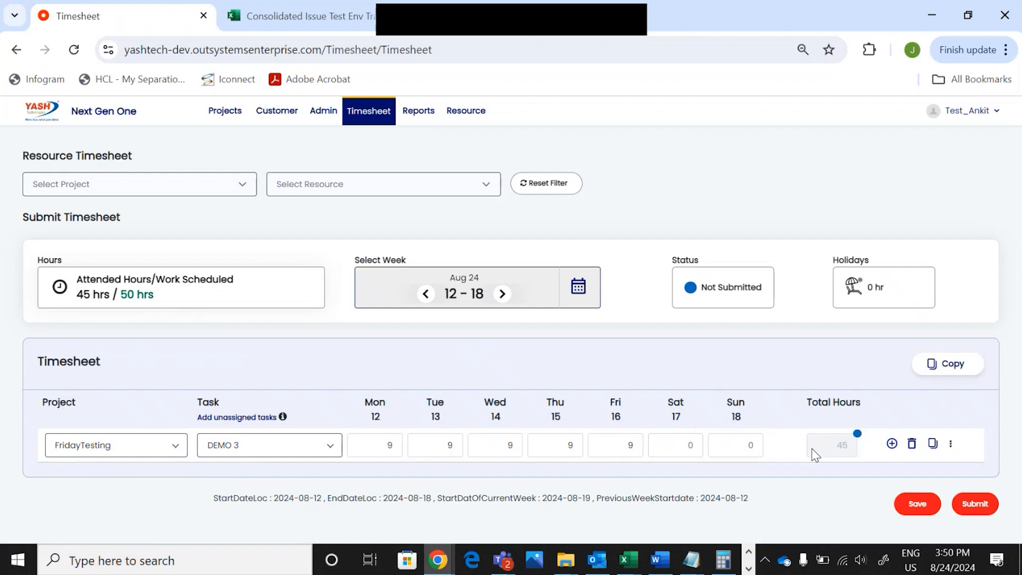
Add a second row for the FridayTesting Planning-Develop project plans task
left_click(892, 444)
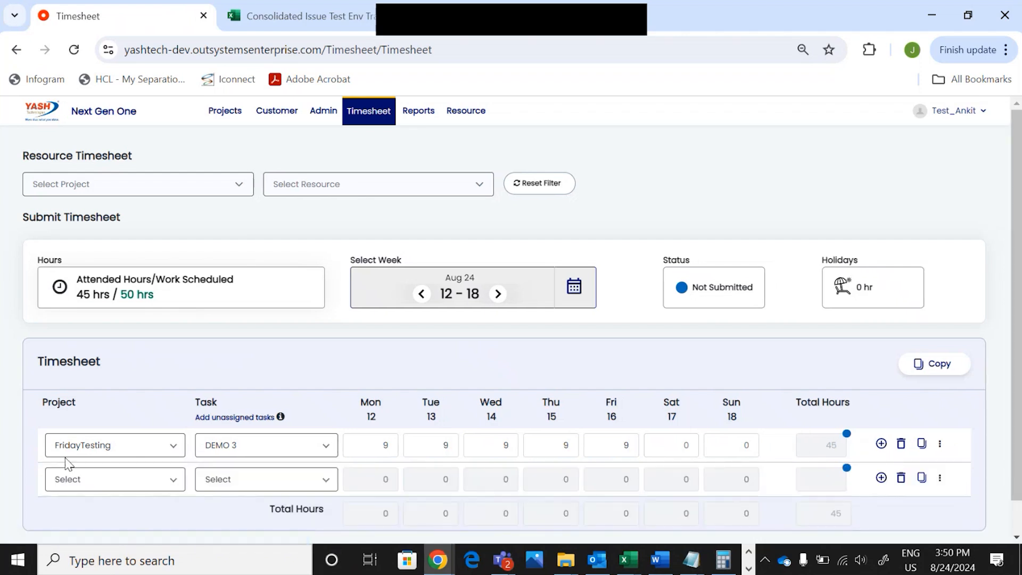
key("alt+Tab")
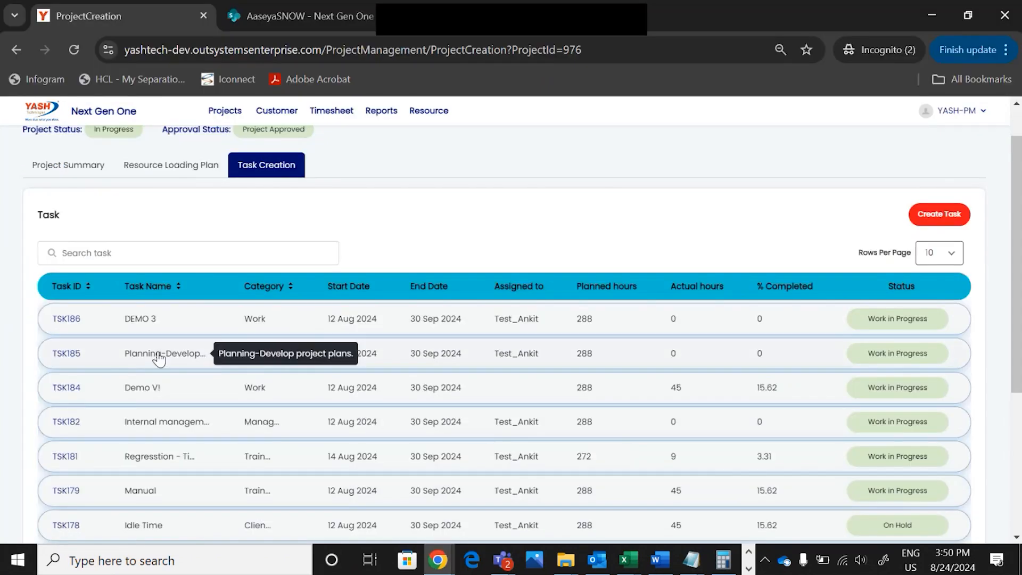
key("alt+Tab")
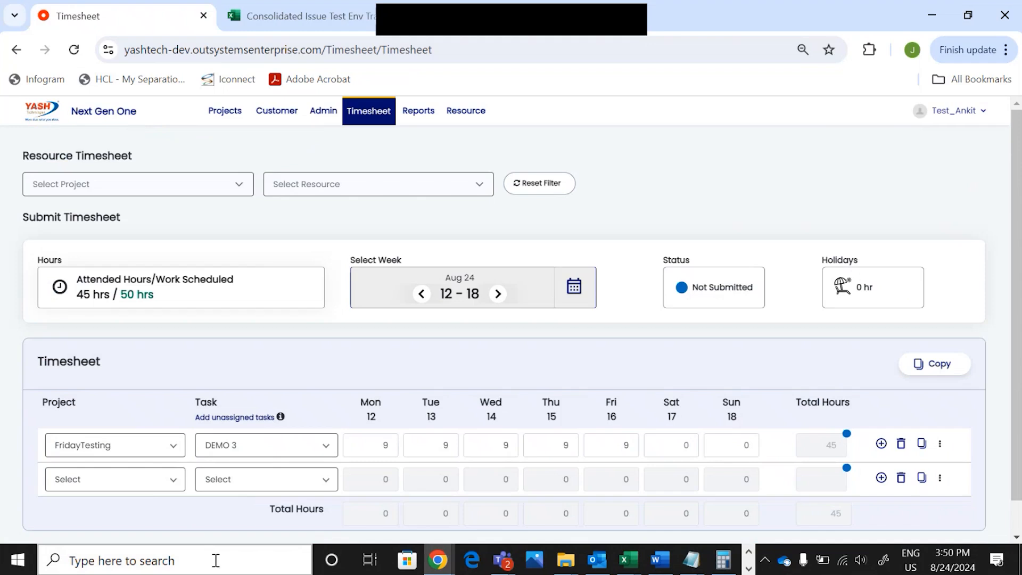
left_click(180, 480)
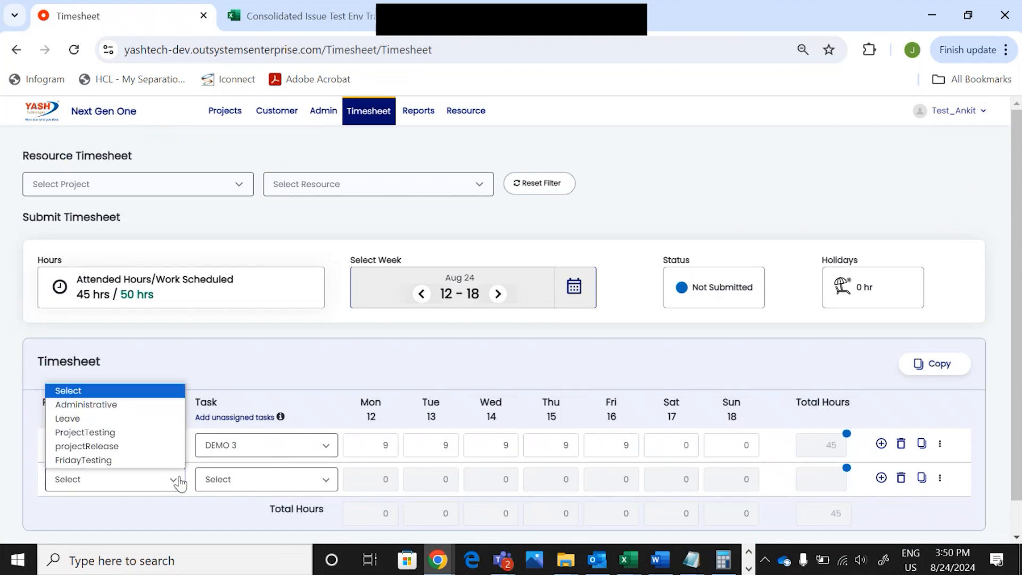
left_click(93, 461)
left_click(237, 482)
left_click(426, 447)
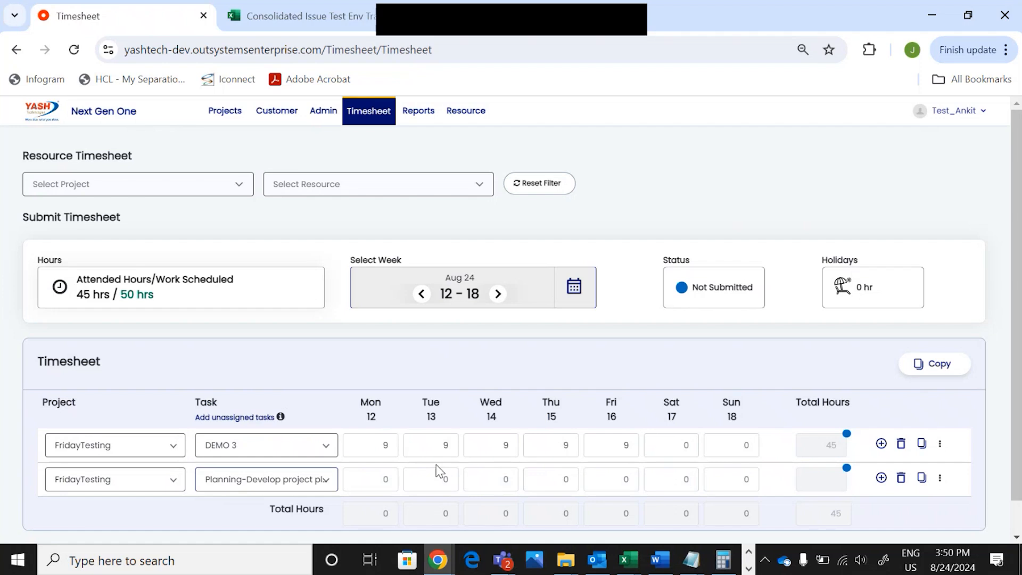
Enter 9 hours Monday to Friday on the Planning-Develop row, leaving Saturday at 0
left_click(384, 479)
type("9")
left_click(428, 480)
type("9")
left_click(484, 478)
type("9")
left_click(565, 478)
type("9")
left_click(614, 479)
type("9")
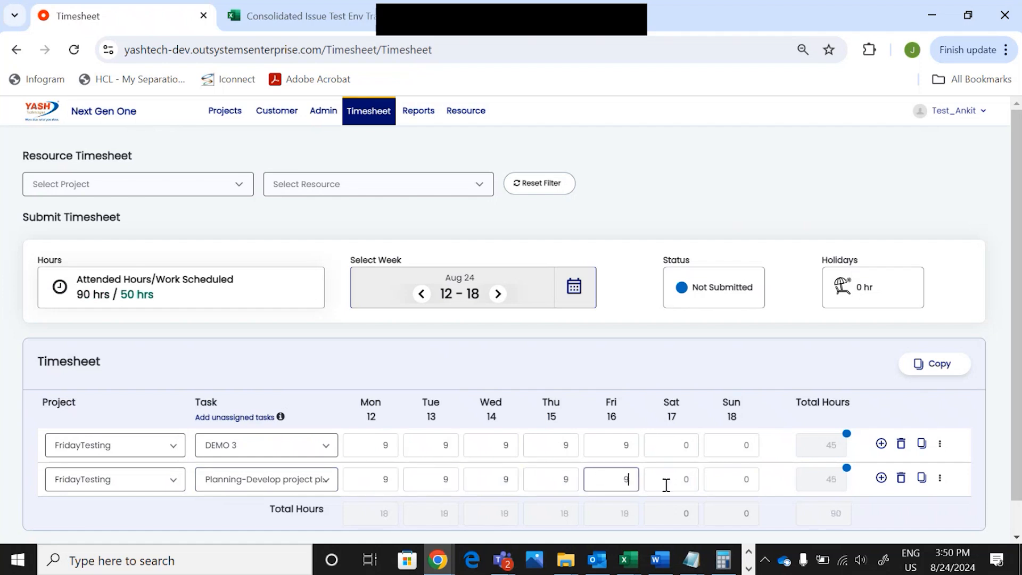
left_click(666, 481)
type("9")
key("BackSpace")
scroll(777, 476, "down", 1)
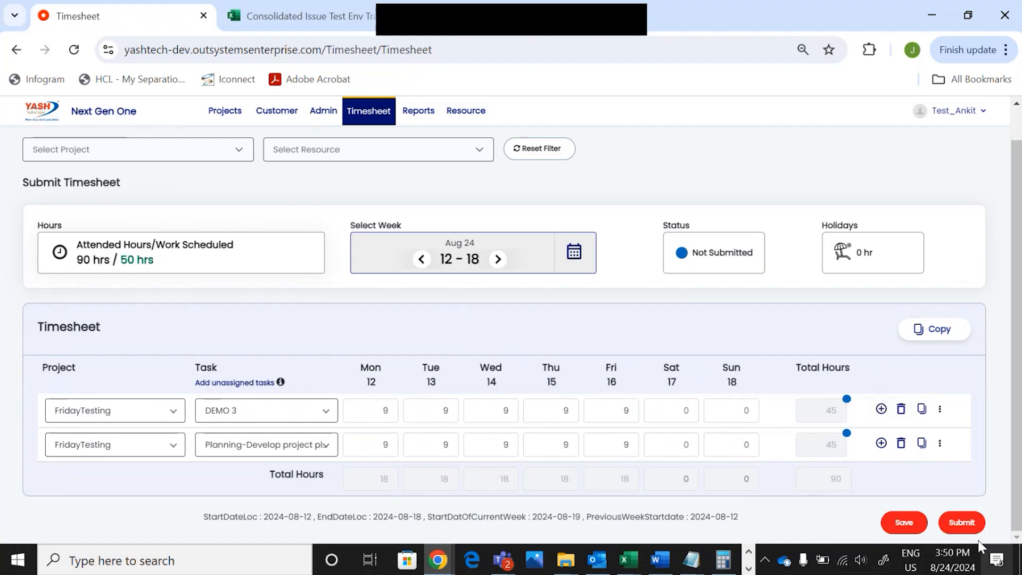
Submit the Aug 12–18 timesheet and confirm the submission
left_click(964, 528)
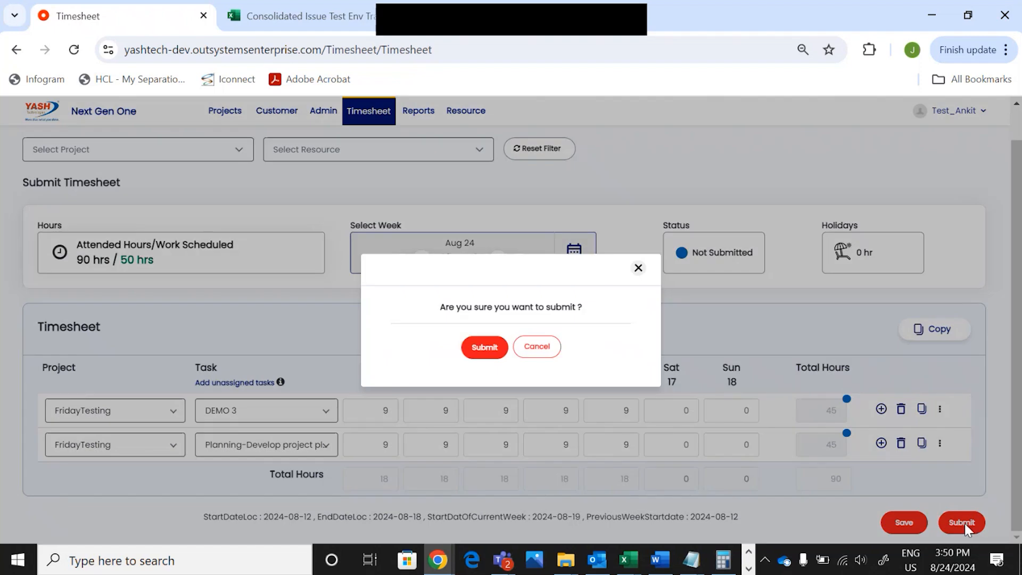
left_click(495, 354)
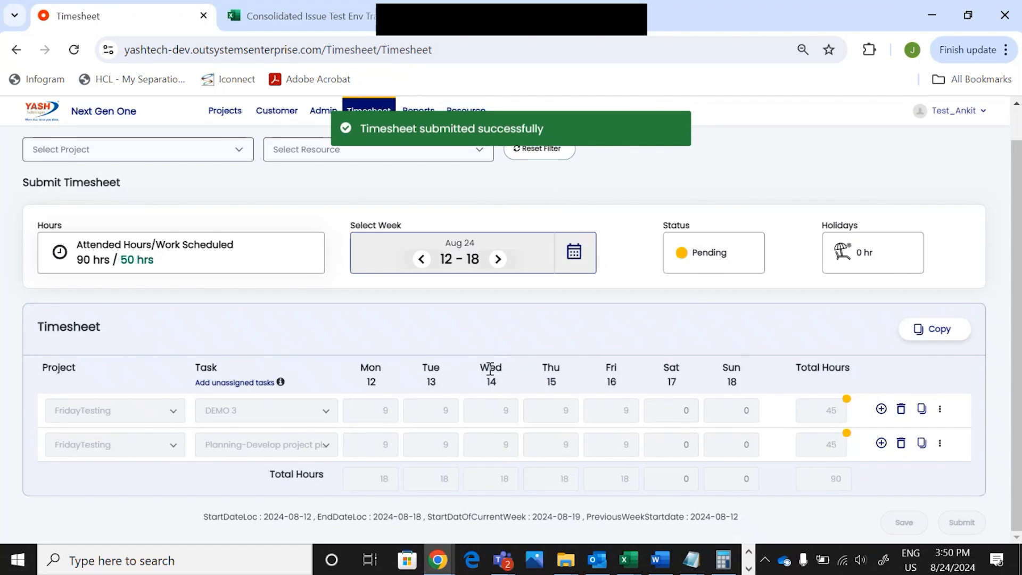
Switch to the project manager's window and open the timesheet approval page
key("alt+Tab")
key("Tab")
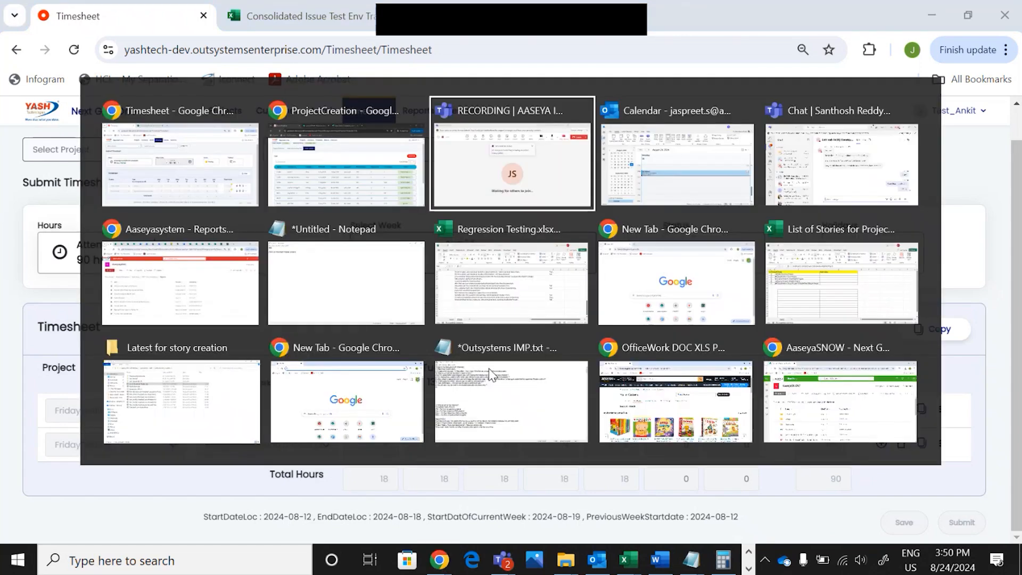
left_click(340, 120)
mouse_move(341, 118)
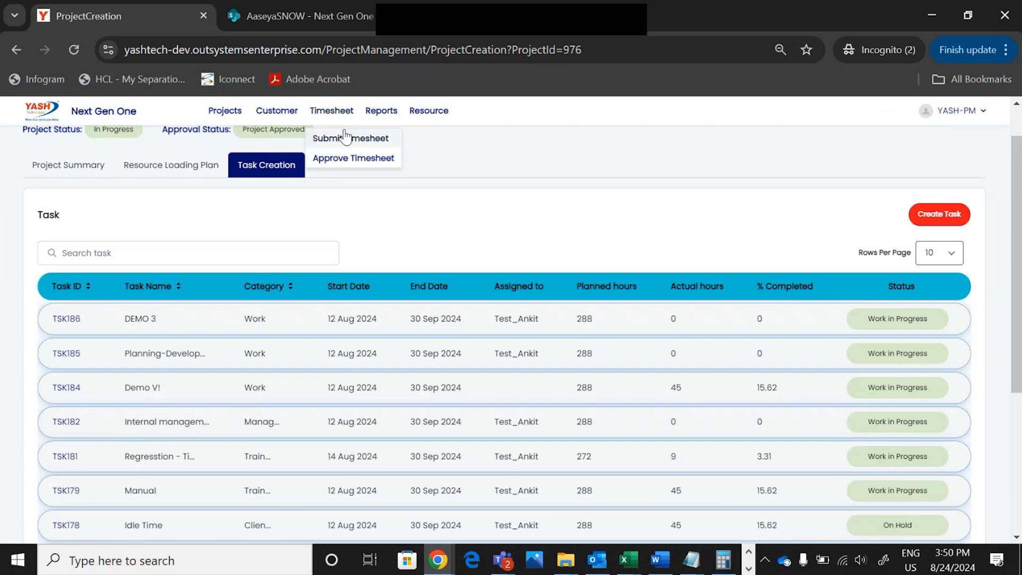
left_click(339, 168)
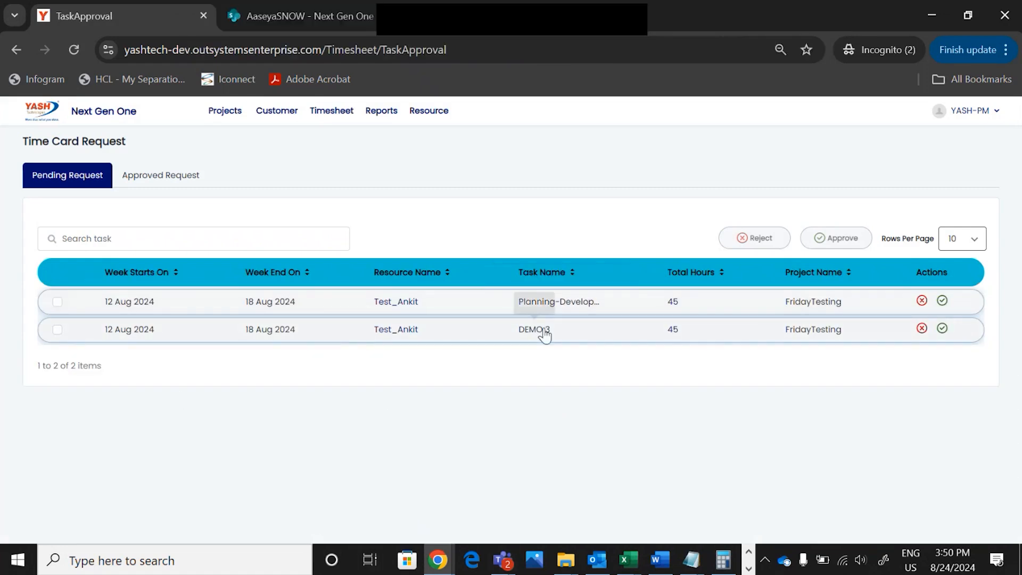
Approve the FridayTesting planning task request with the remark 'TEST'
left_click(57, 302)
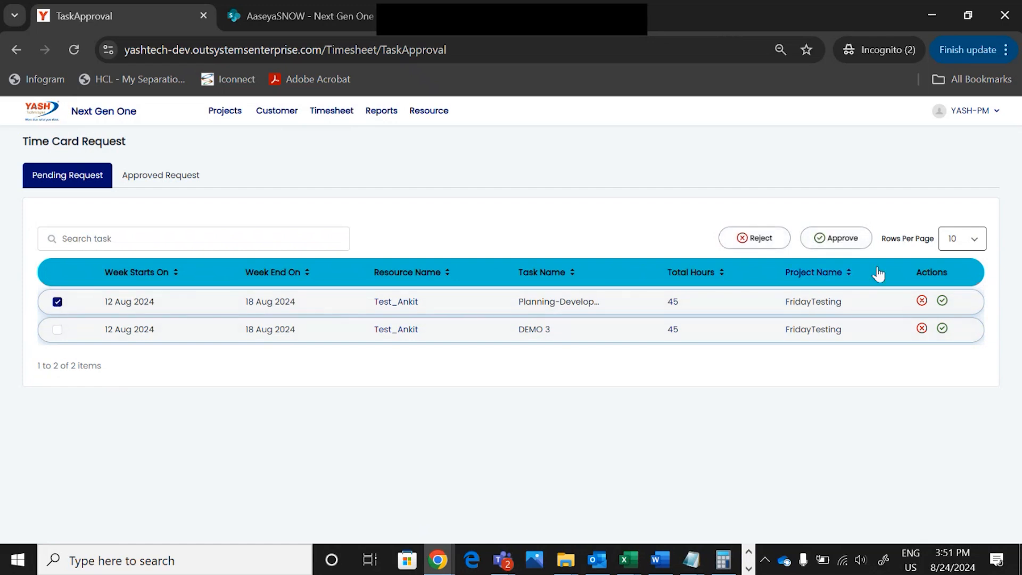
left_click(852, 243)
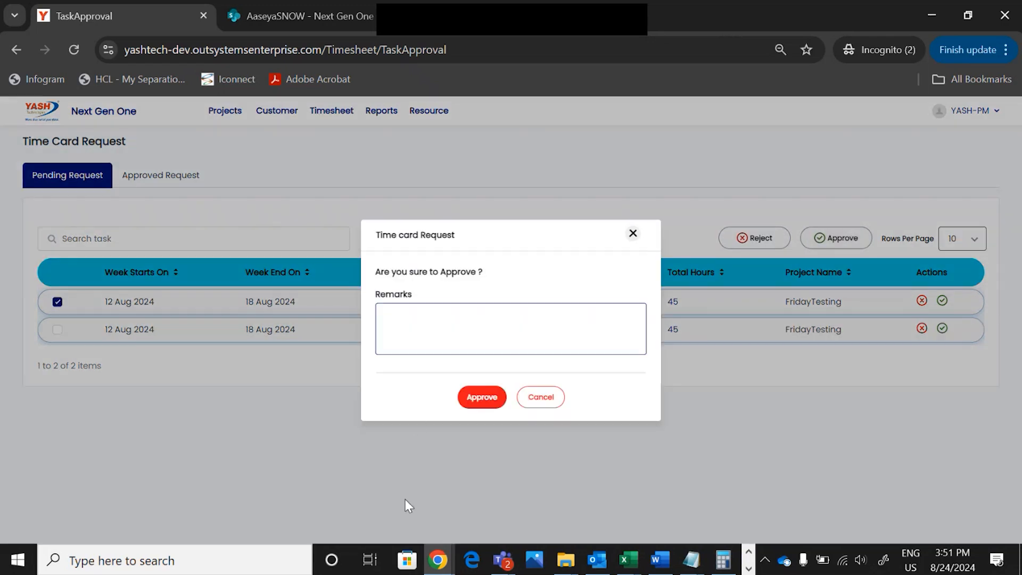
type("TEST")
left_click(486, 400)
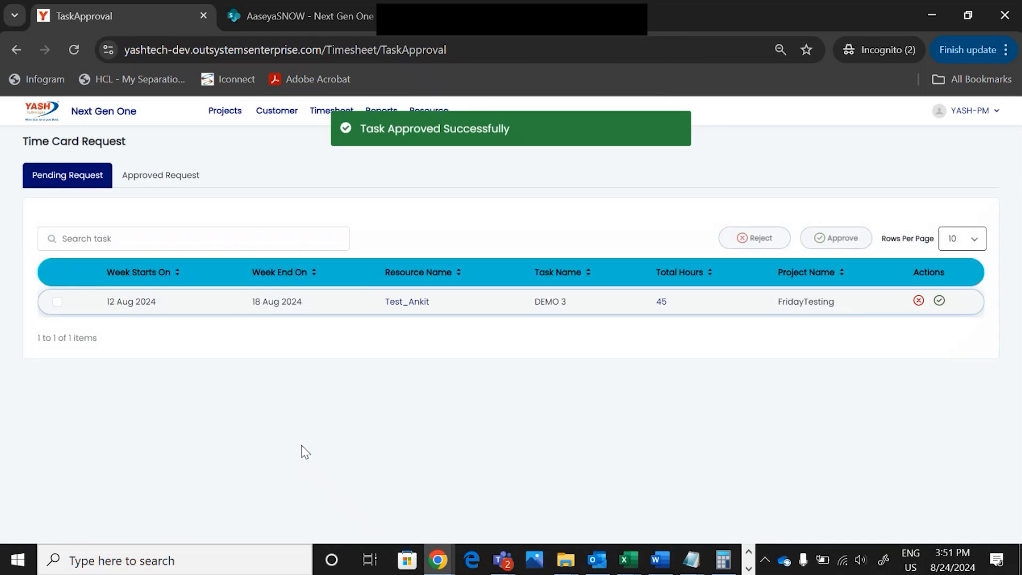
key("alt+Tab")
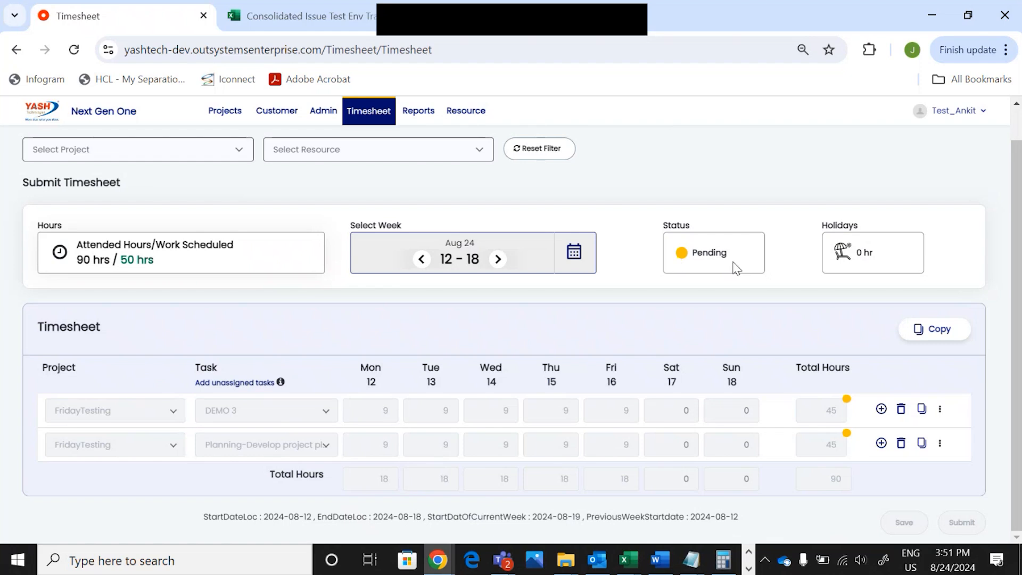
Reload the employee's timesheet and go back to the 12–18 Aug week
left_click(74, 50)
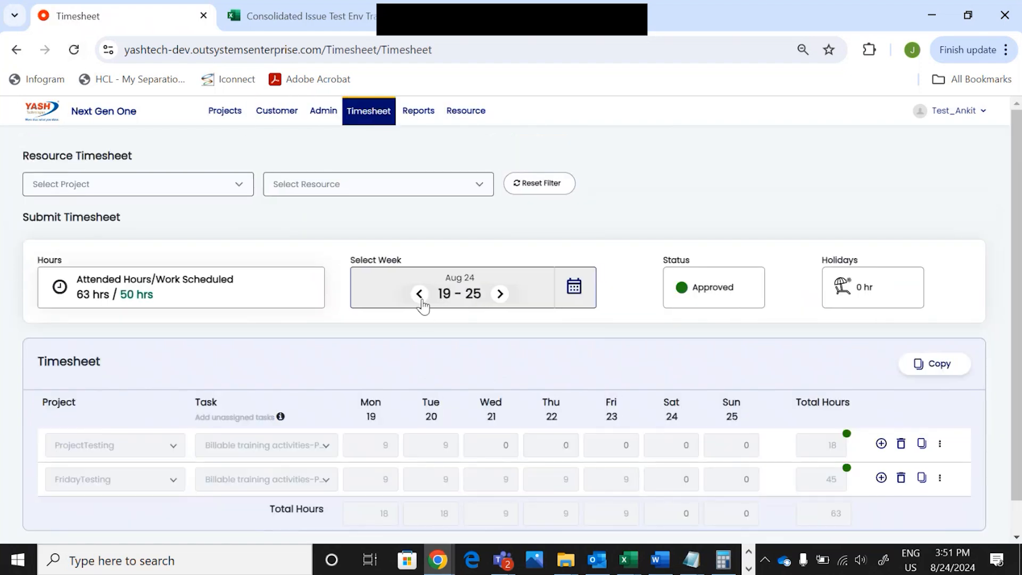
left_click(422, 298)
scroll(710, 389, "down", 1)
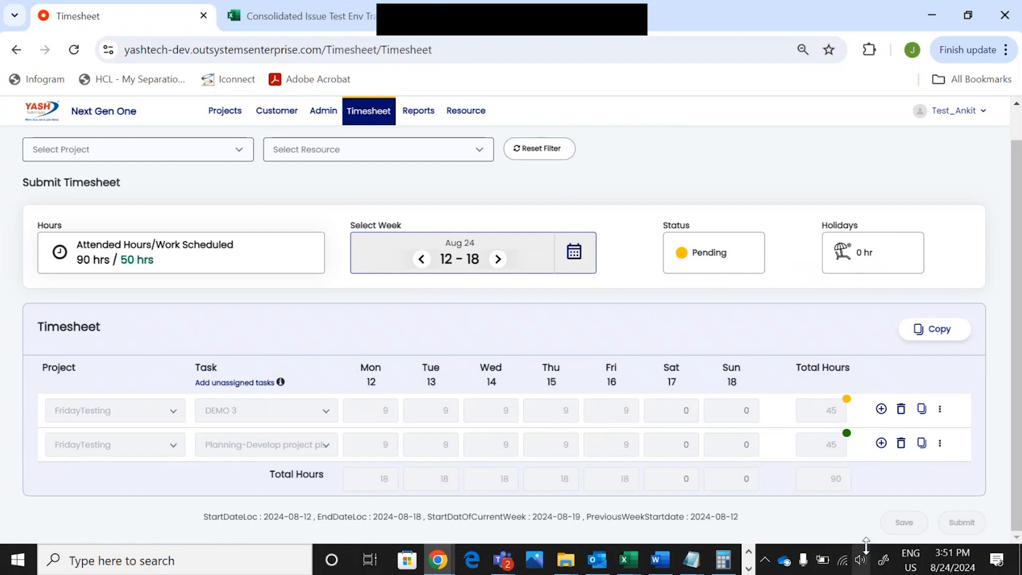
key("alt+Tab")
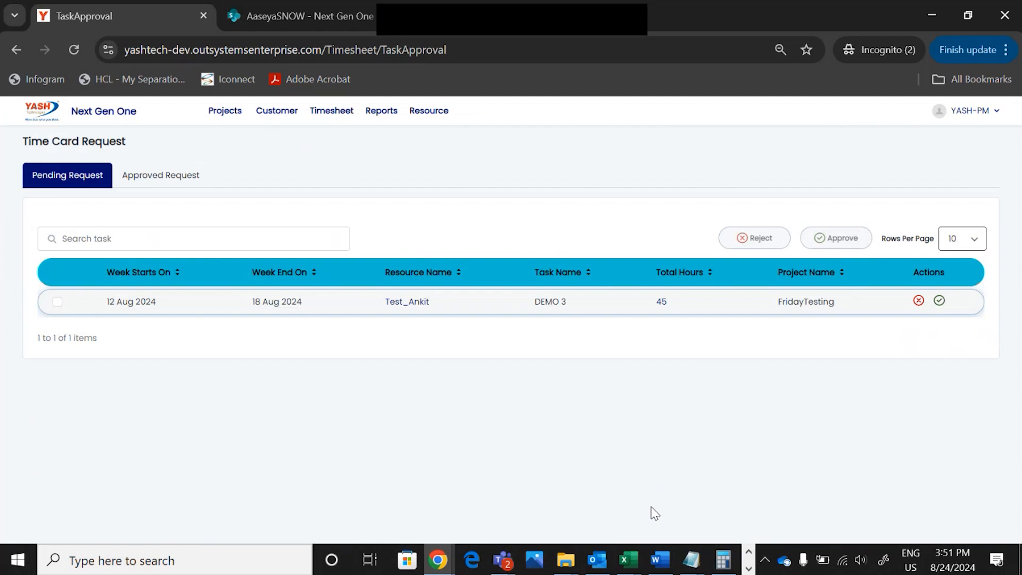
Approve the DEMO 3 time card request with the remark 'test'
left_click(57, 302)
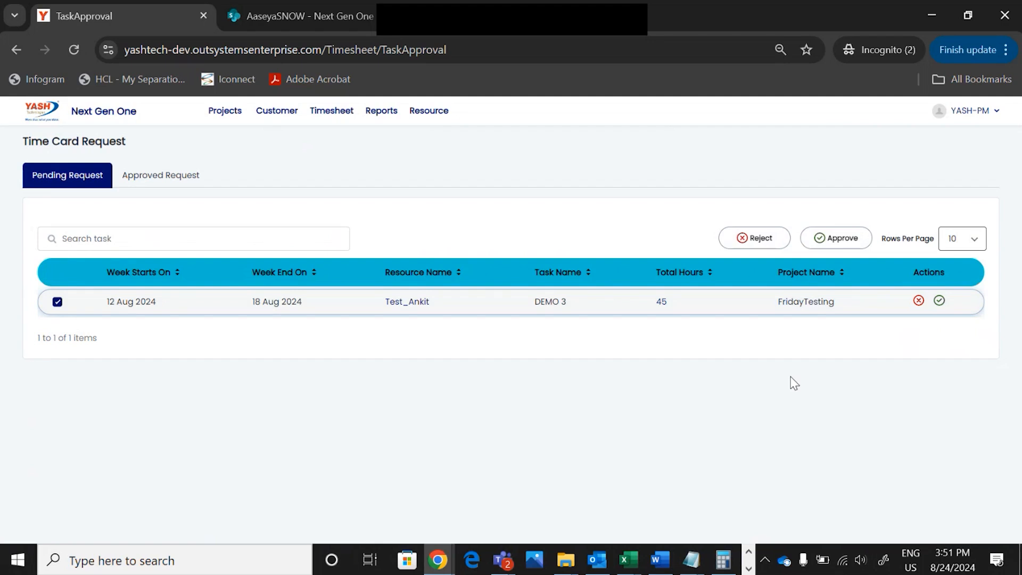
left_click(849, 238)
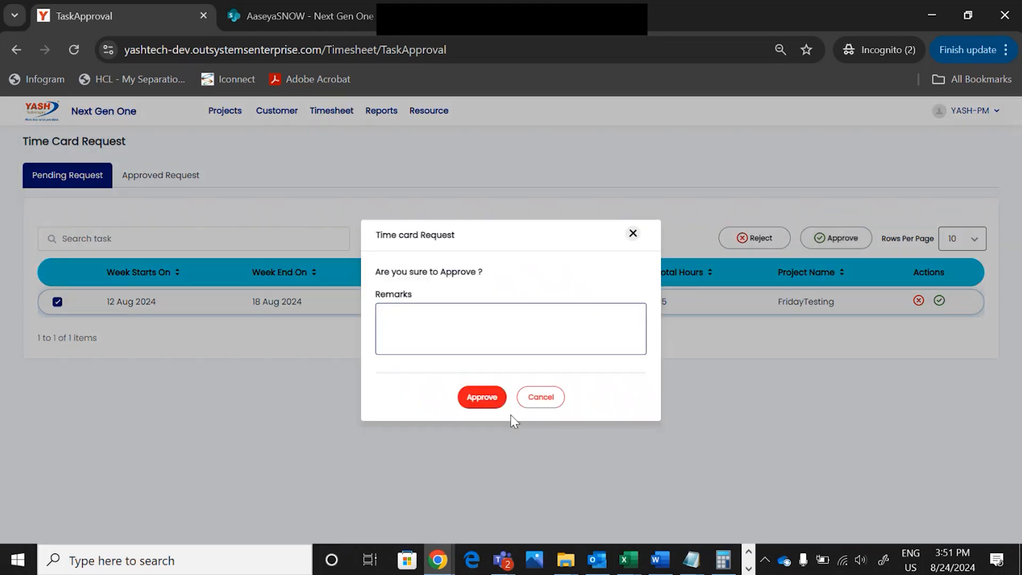
type("test")
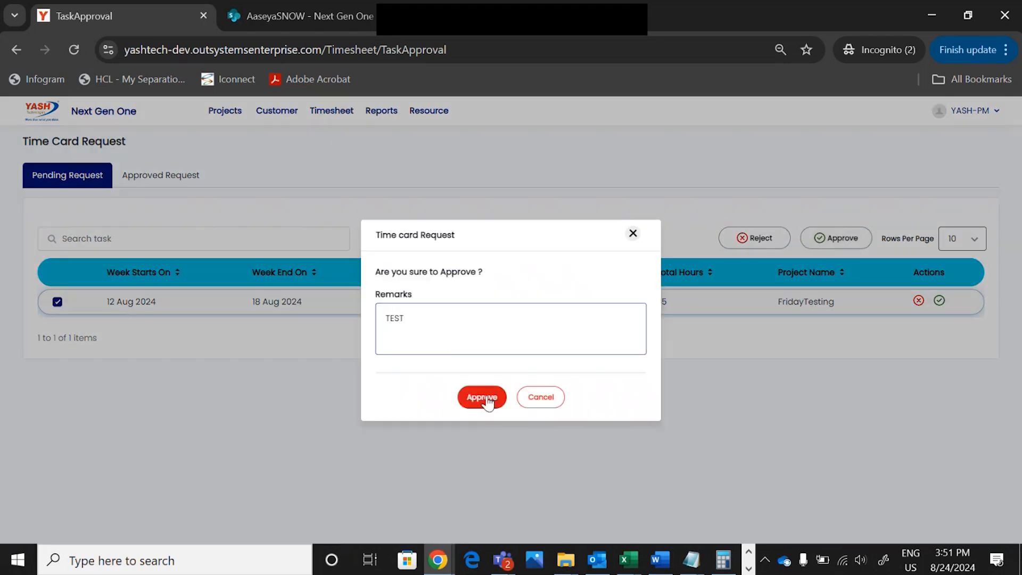
left_click(483, 398)
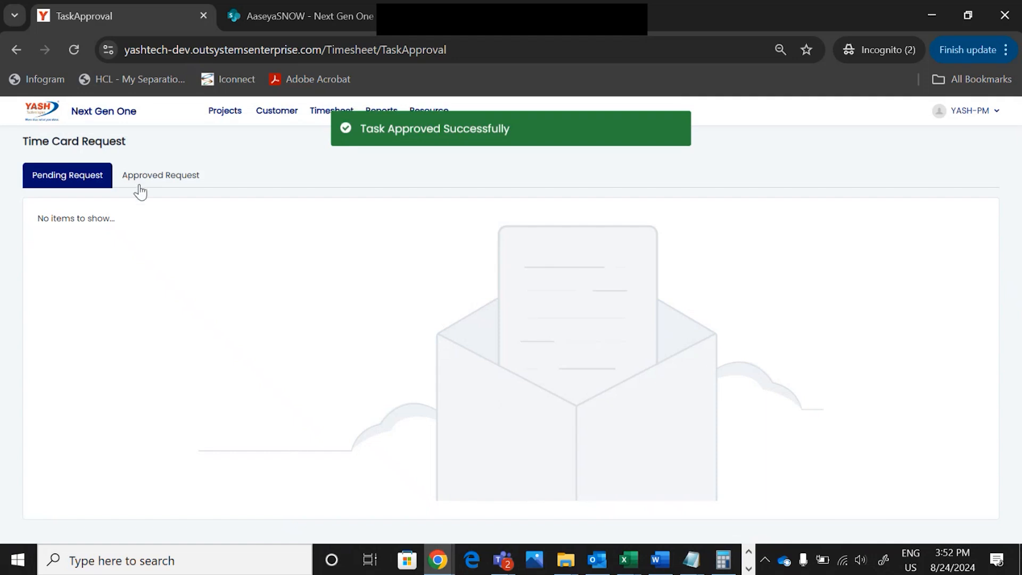
key("alt+Tab")
Reload the timesheet, return to 12–18 Aug and recall the approved timesheet
left_click(75, 50)
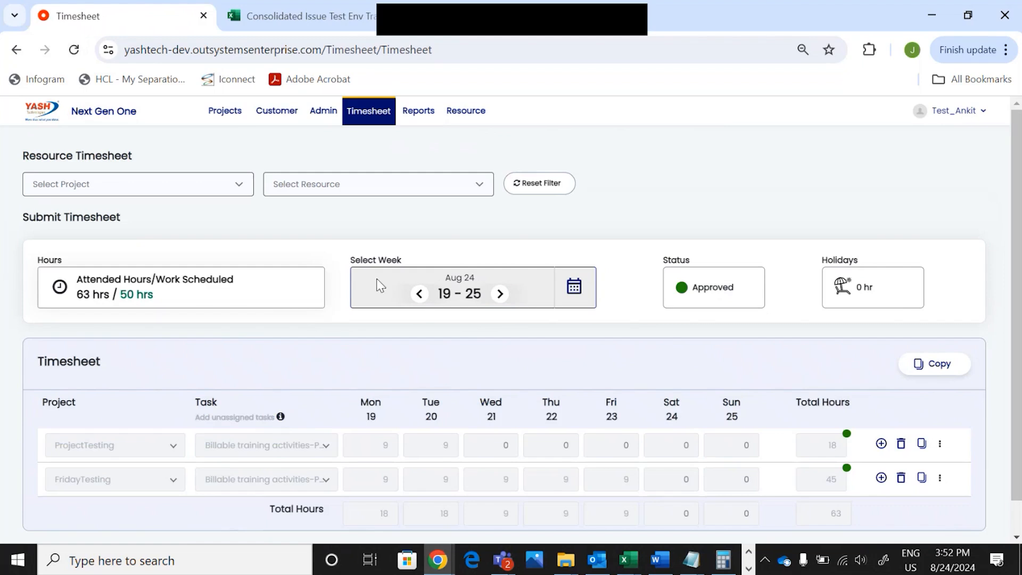
left_click(419, 294)
scroll(673, 395, "down", 1)
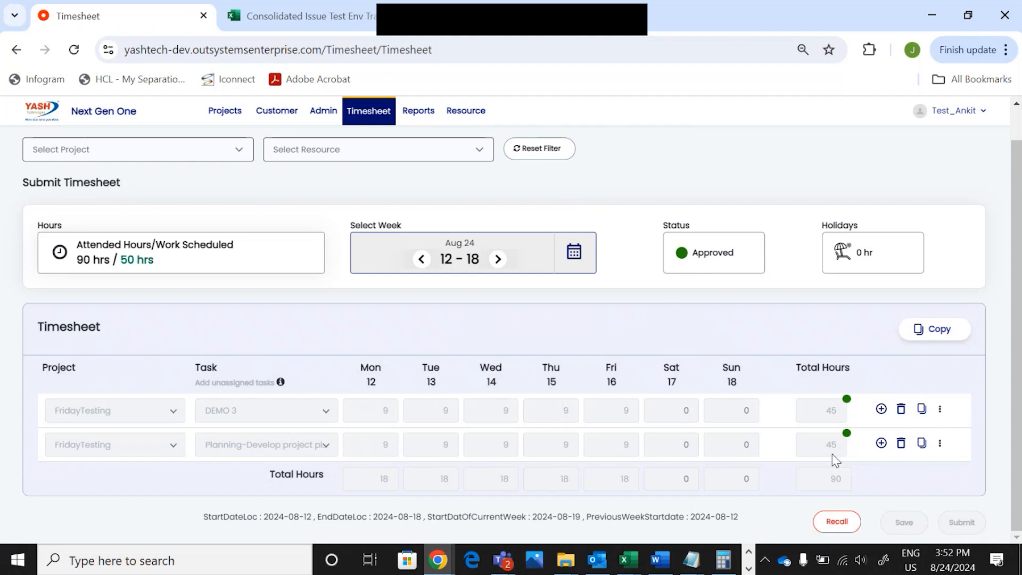
left_click(837, 523)
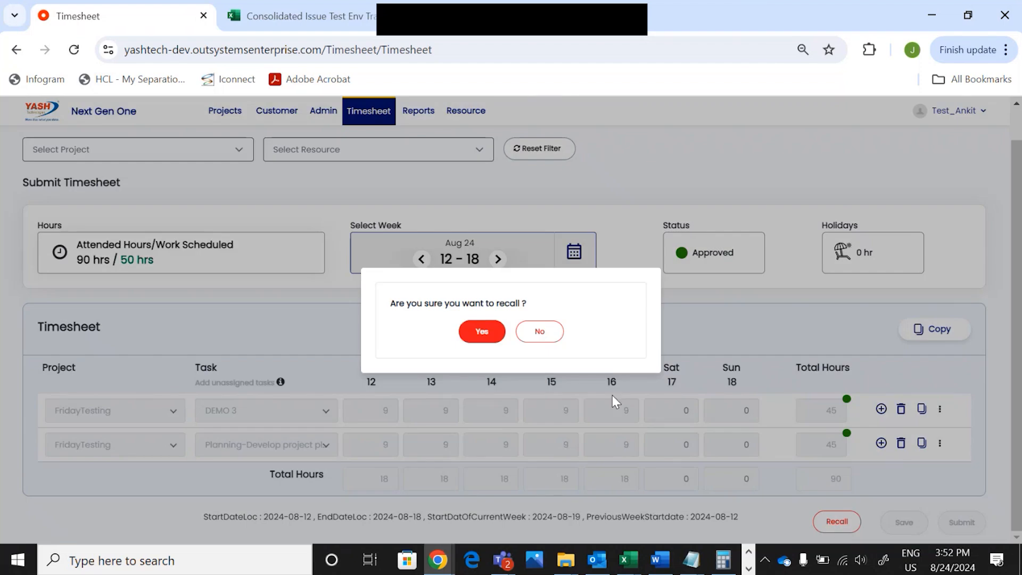
left_click(473, 337)
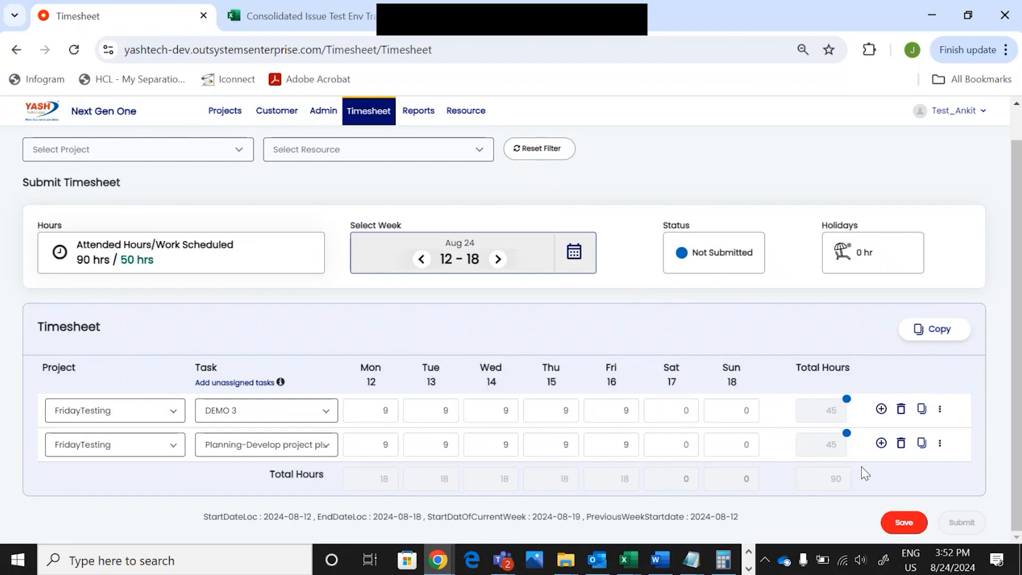
Delete the planning task row and resubmit the timesheet with only DEMO 3
left_click(901, 443)
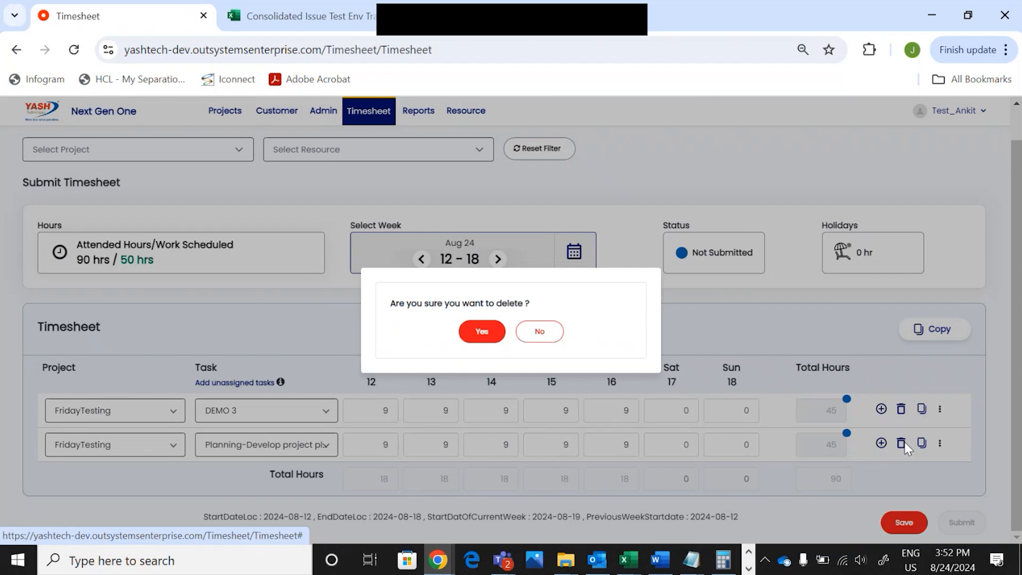
left_click(482, 331)
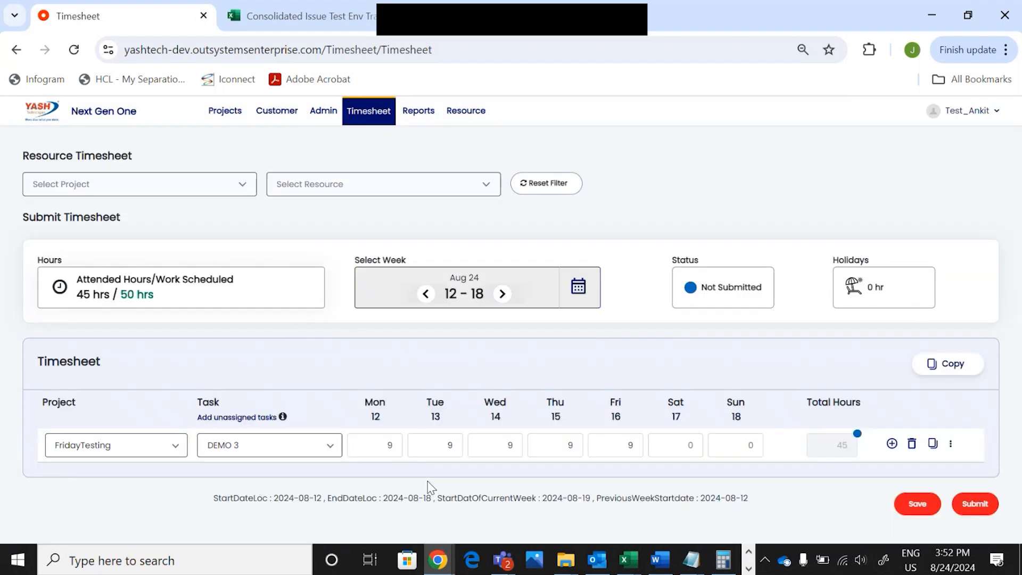
left_click(975, 504)
left_click(485, 351)
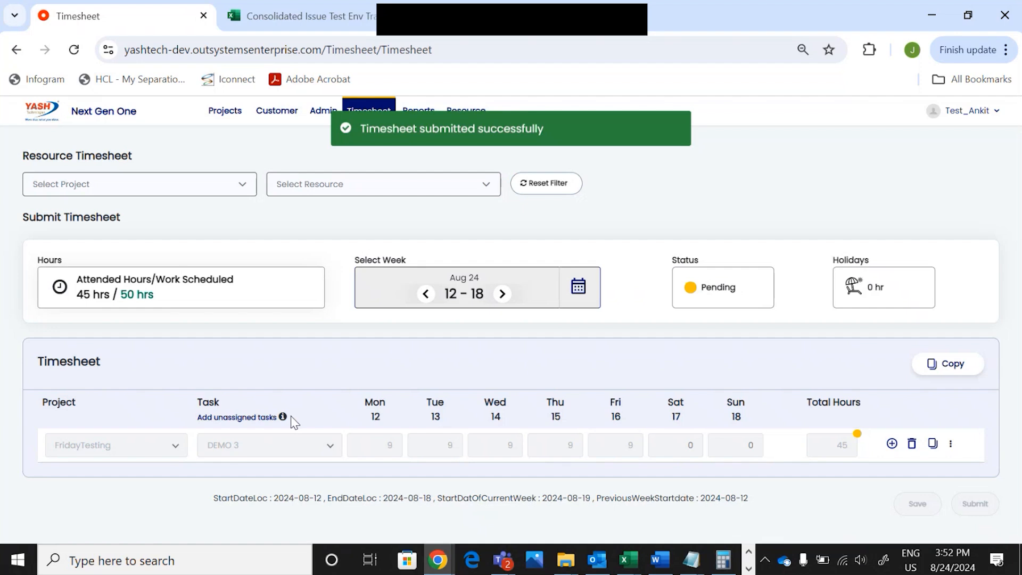
Refresh the project manager's list of pending approval requests
key("alt+Tab")
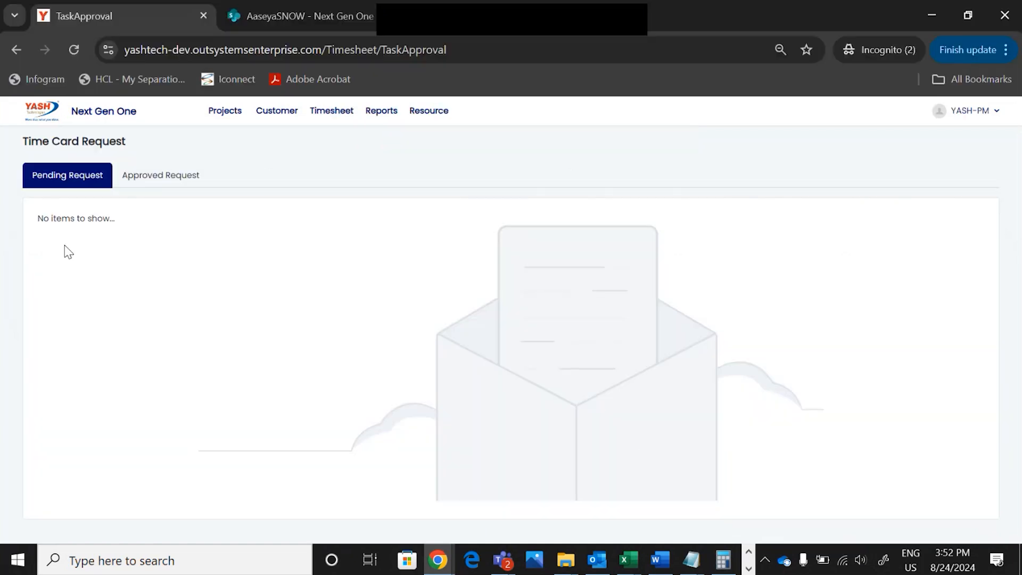
left_click(73, 49)
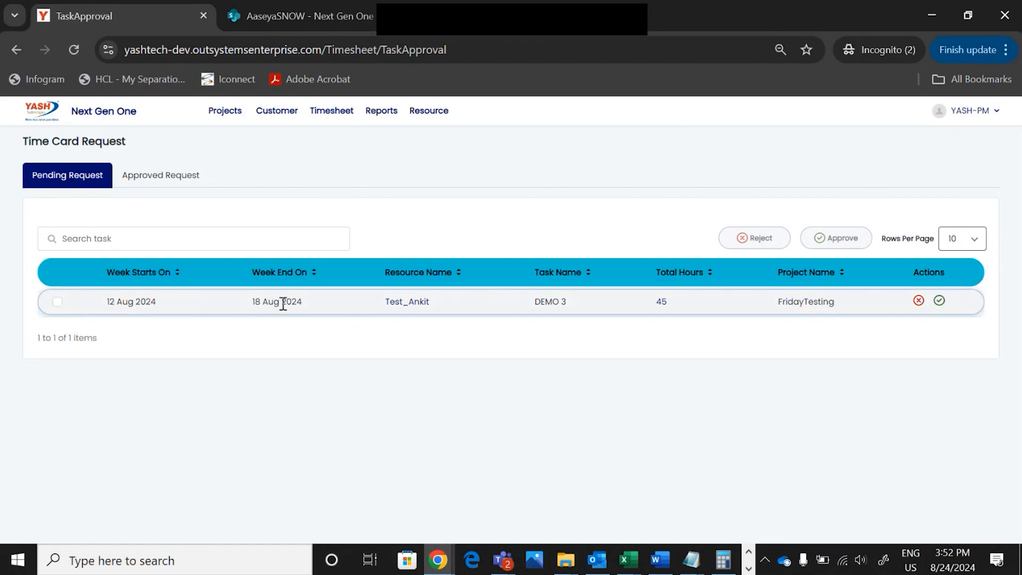
key("alt+Tab")
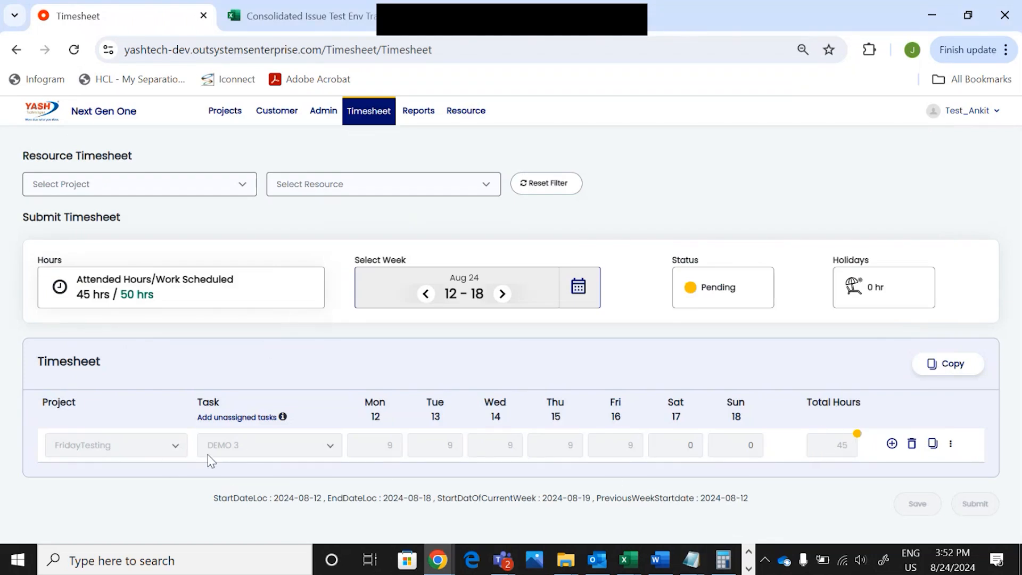
Delete the submitted DEMO 3 row and refresh the PM's pending requests list
left_click(912, 443)
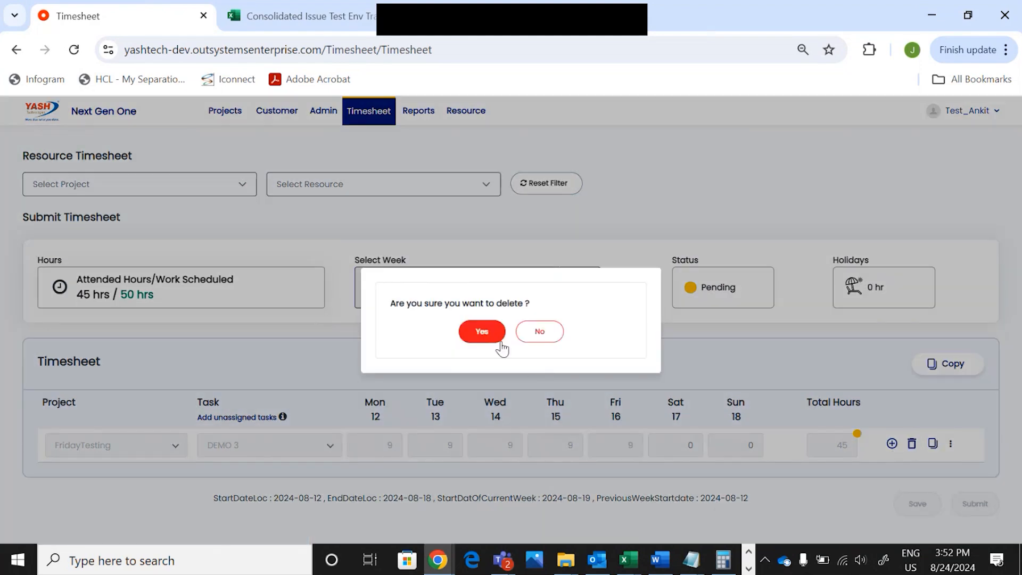
left_click(482, 331)
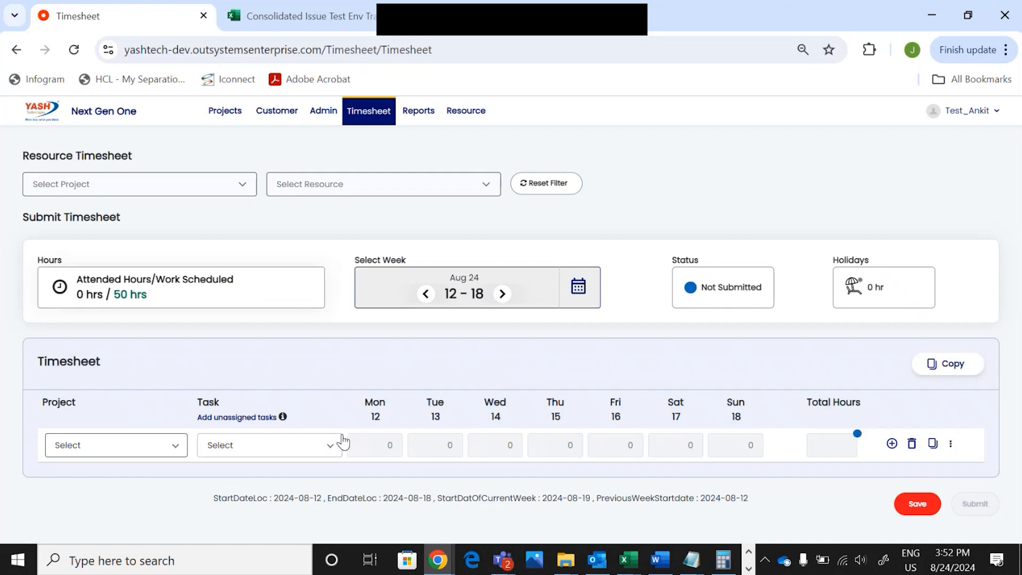
key("alt+Tab")
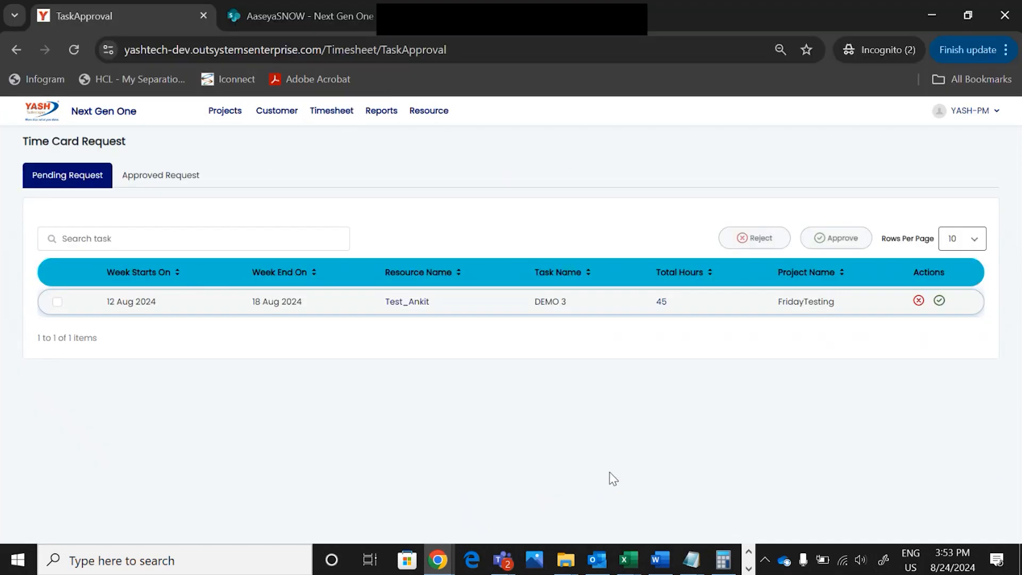
key("alt+Tab")
key("alt+Tab")
left_click(69, 48)
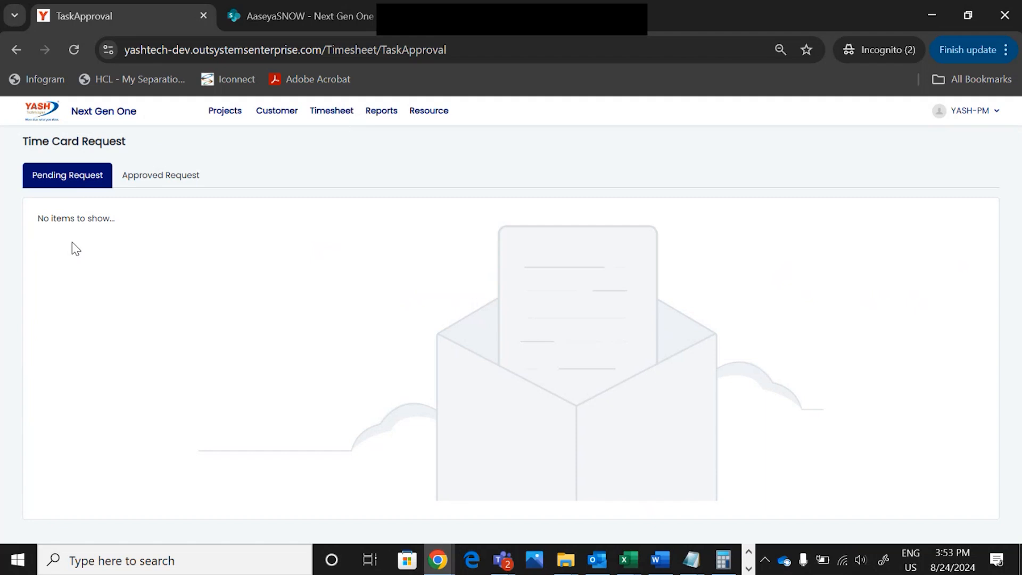
key("alt+Tab")
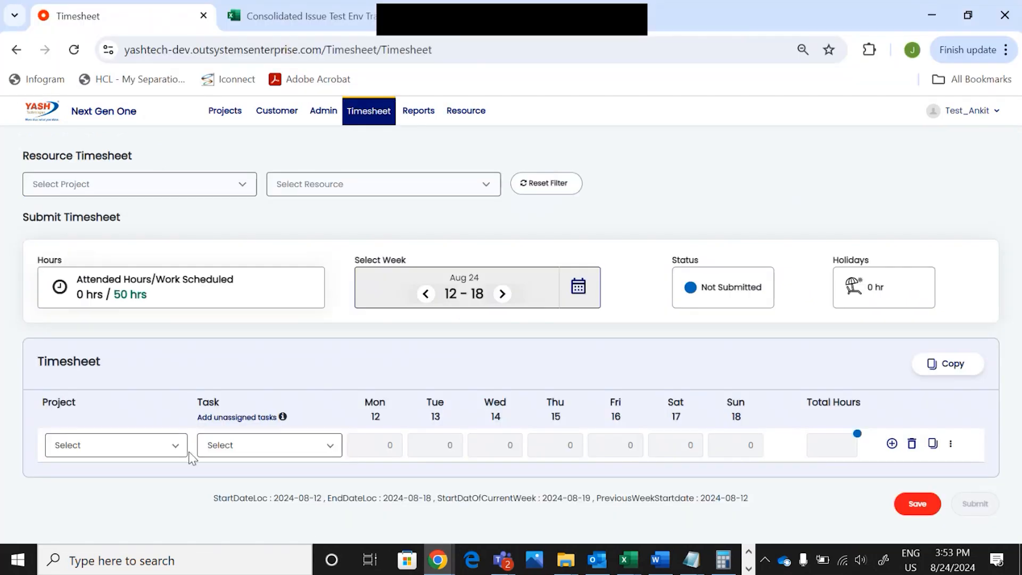
Choose FridayTesting DEMO 3 for the row and enter 9 hours on Monday 12
left_click(174, 447)
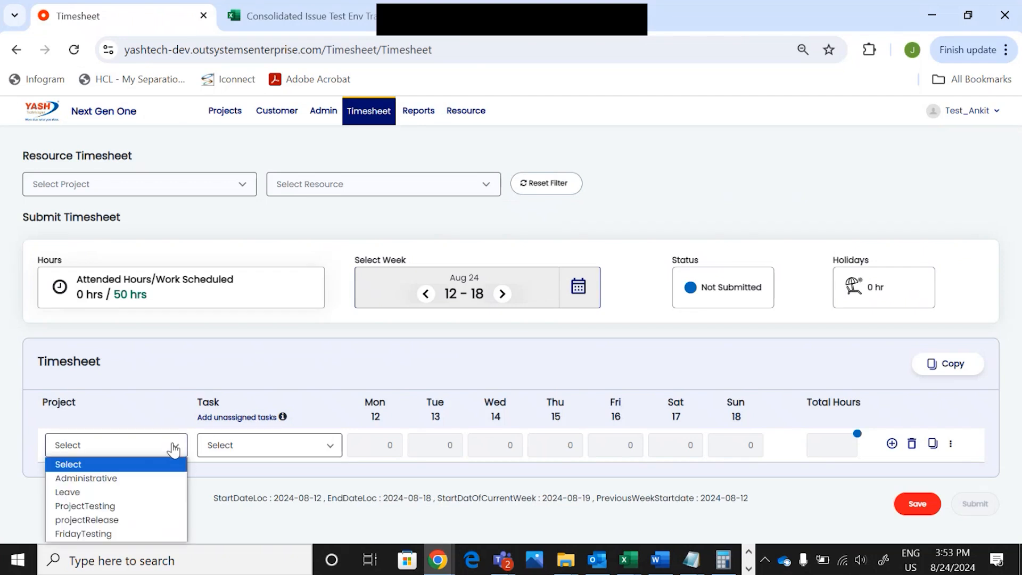
left_click(106, 534)
left_click(333, 448)
left_click(246, 428)
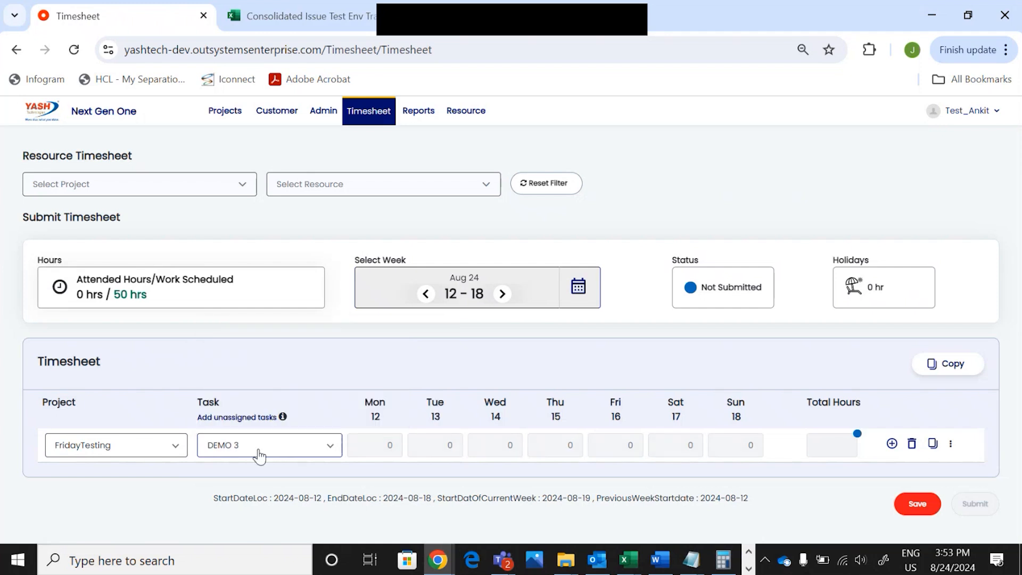
left_click(389, 445)
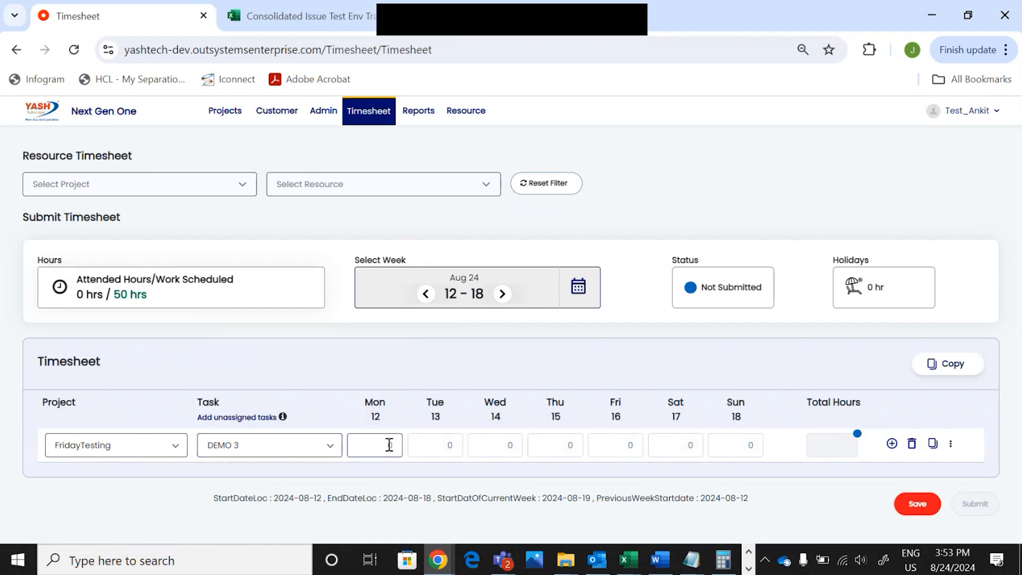
type("9")
left_click(479, 490)
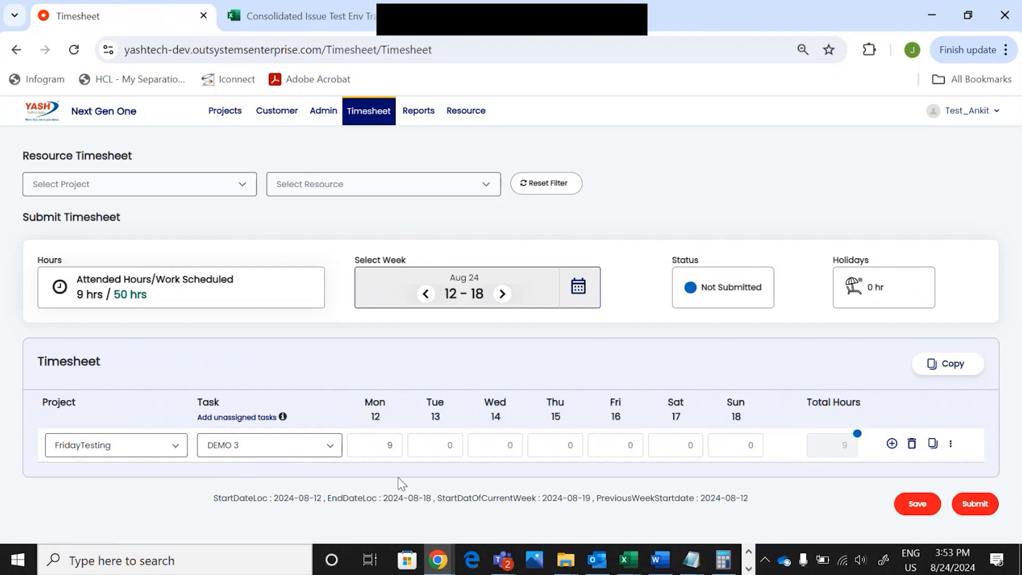
Enter 9 hours for Tuesday 13 through Friday 16 on DEMO 3
left_click(422, 446)
key("BackSpace")
type("9")
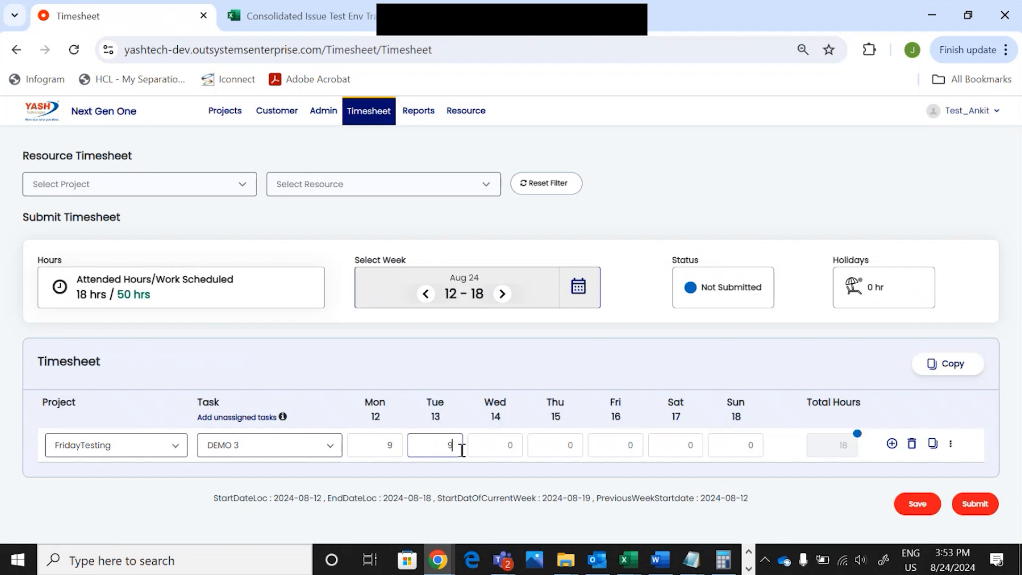
left_click(483, 452)
type("9")
left_click(543, 450)
type("9")
left_click(629, 451)
type("9")
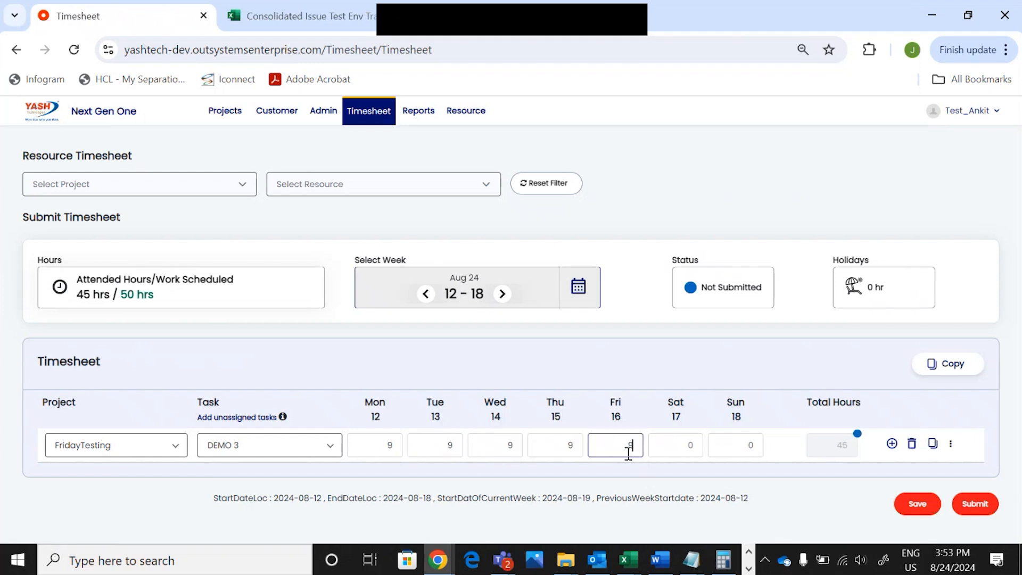
left_click(680, 490)
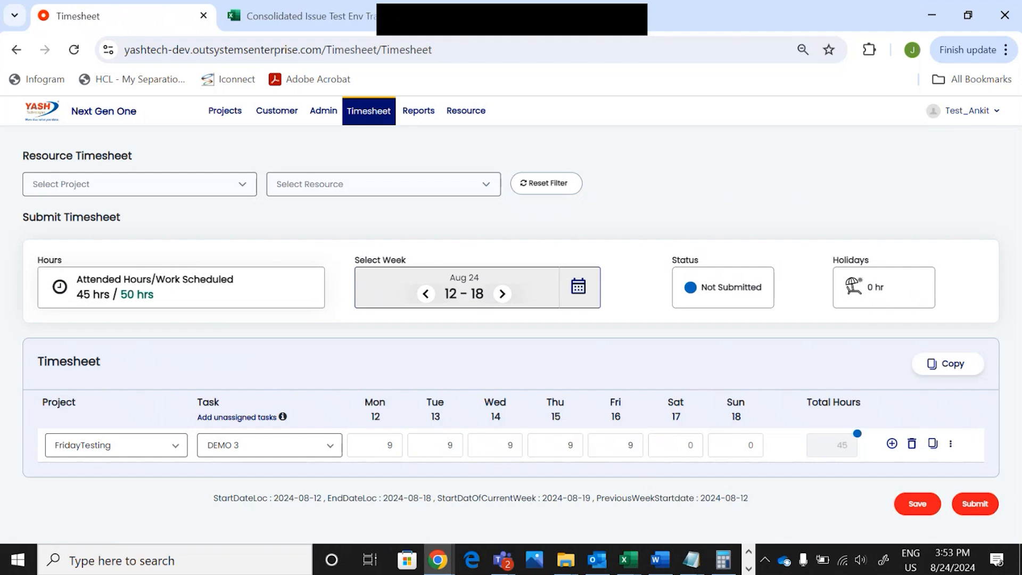
Save DEMO 3 as a favourite, save the timesheet, then delete the row
left_click(932, 444)
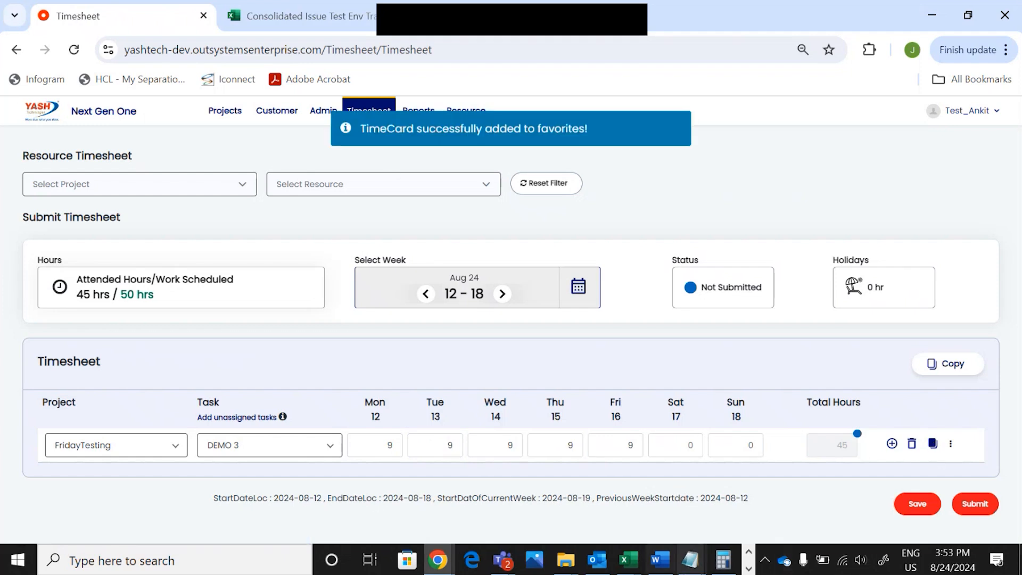
left_click(915, 503)
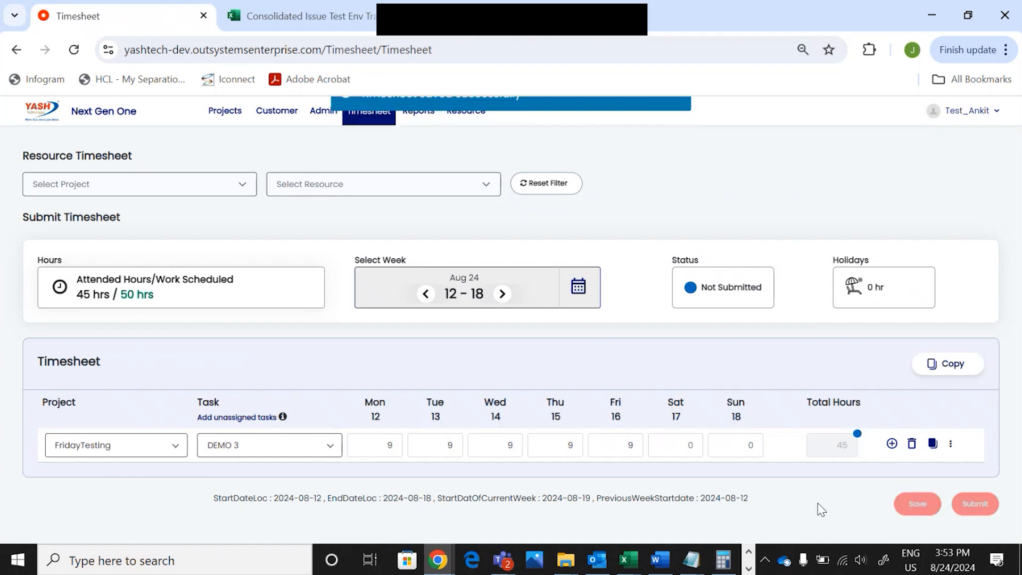
left_click(911, 443)
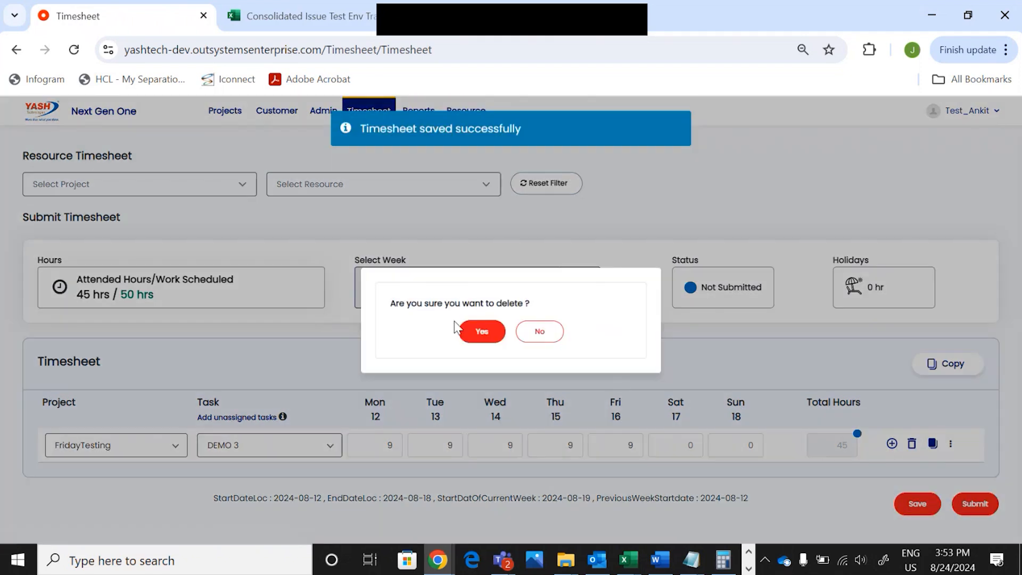
left_click(475, 333)
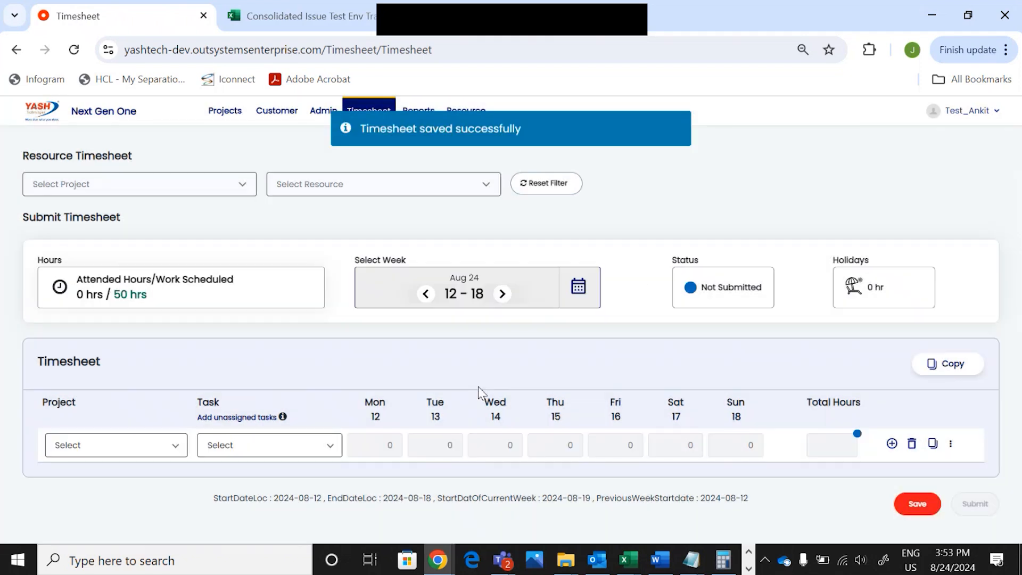
Remove the Demo V! favourite and add the DEMO 3 favourite to the timesheet
left_click(976, 369)
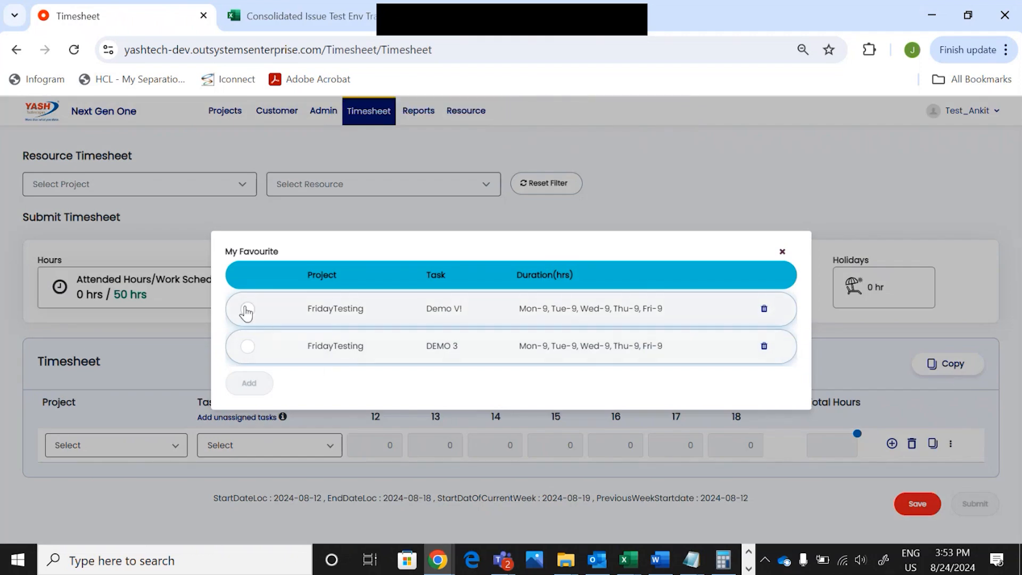
left_click(764, 309)
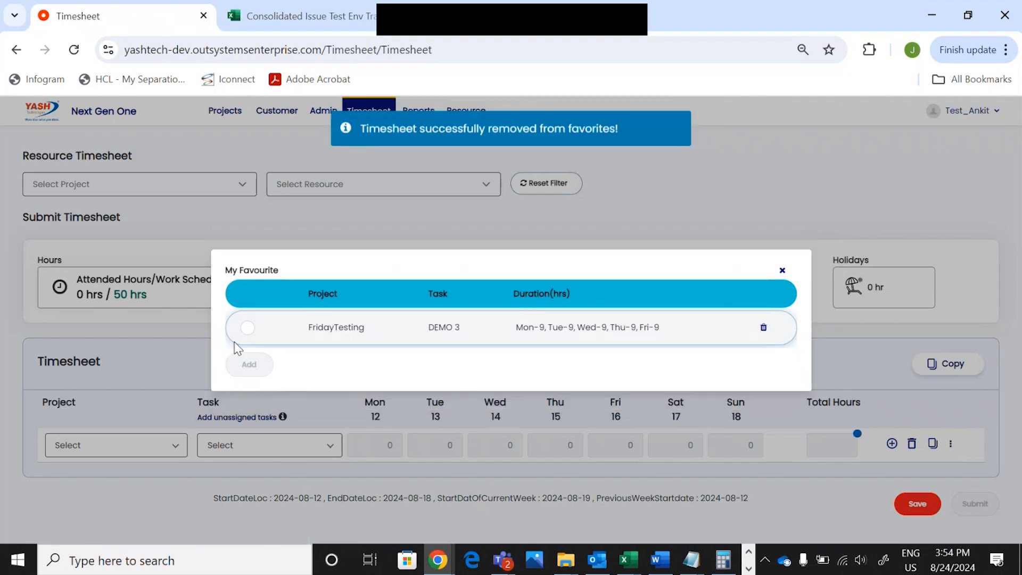
left_click(247, 328)
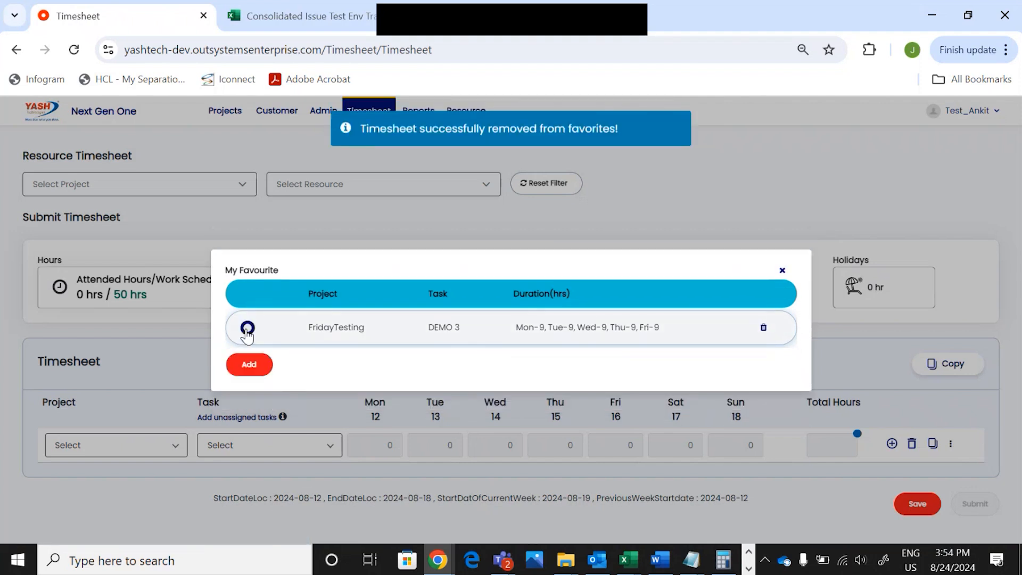
left_click(249, 366)
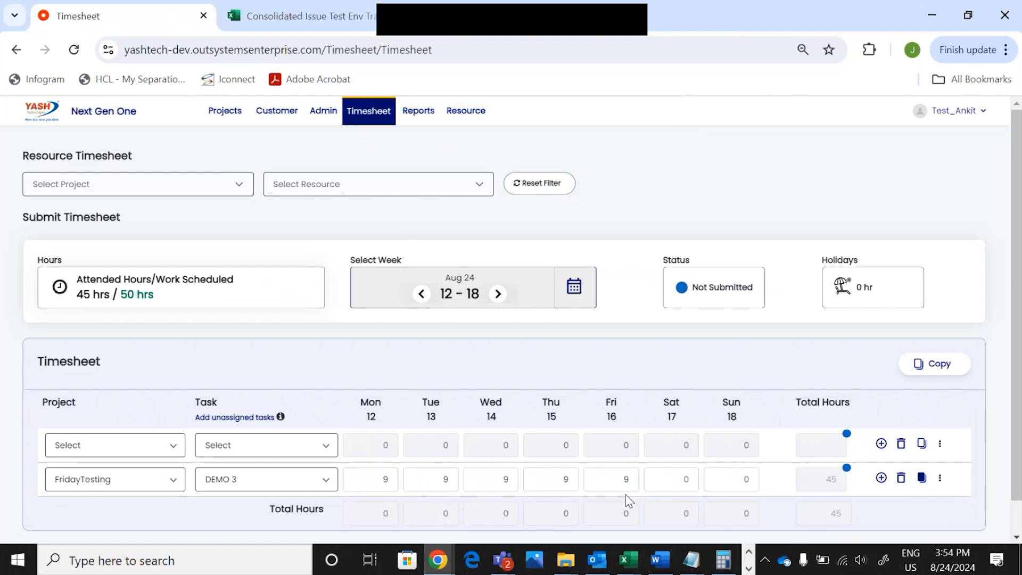
scroll(628, 500, "down", 1)
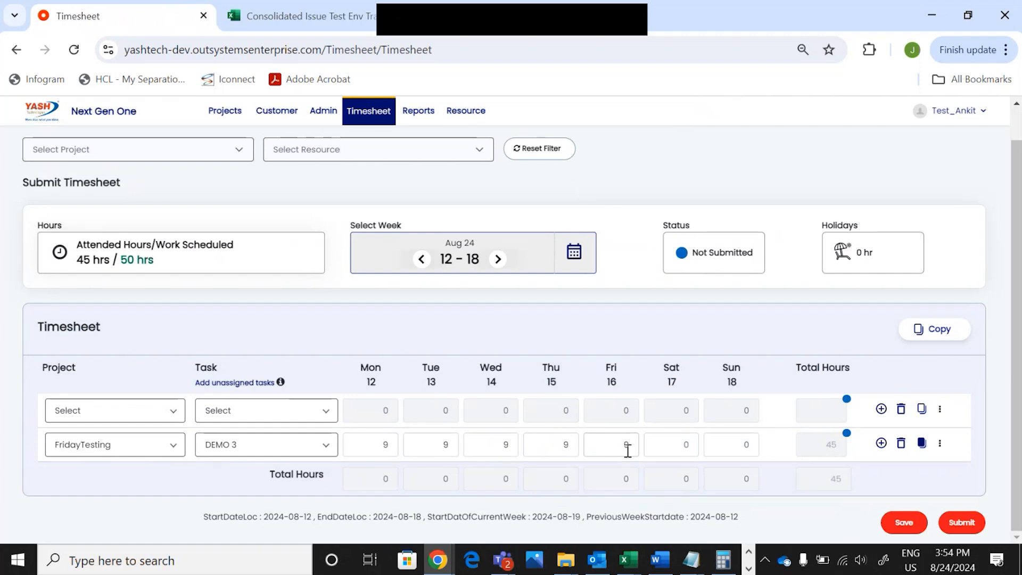
Open the unassigned tasks search and cancel it without adding anything
left_click(257, 385)
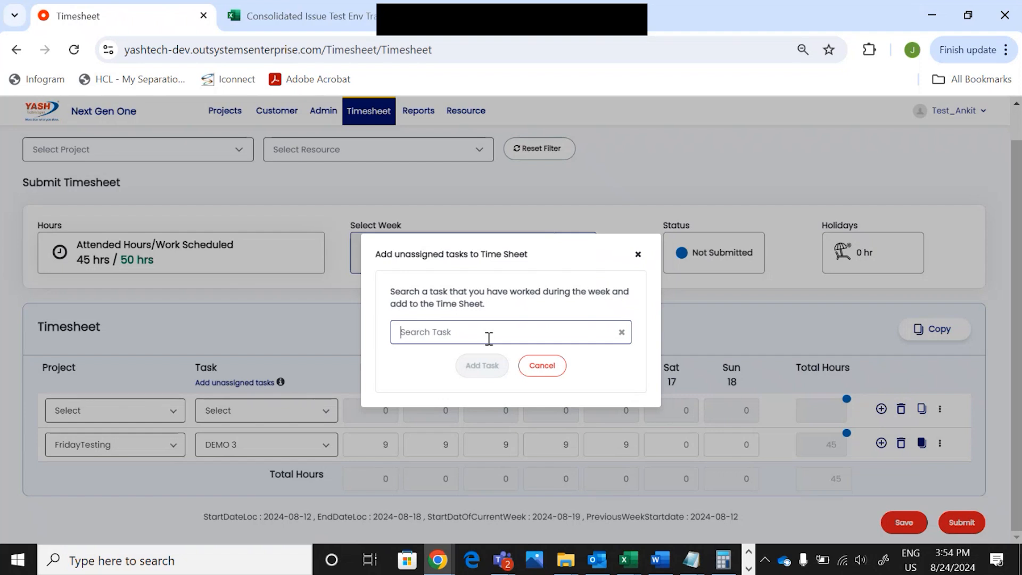
left_click(540, 367)
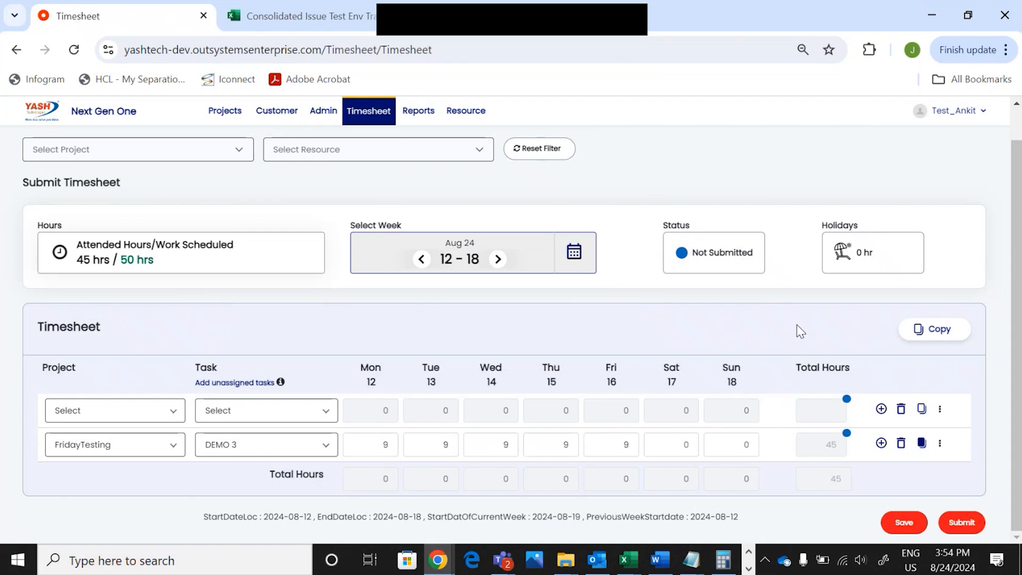
key("alt+Tab")
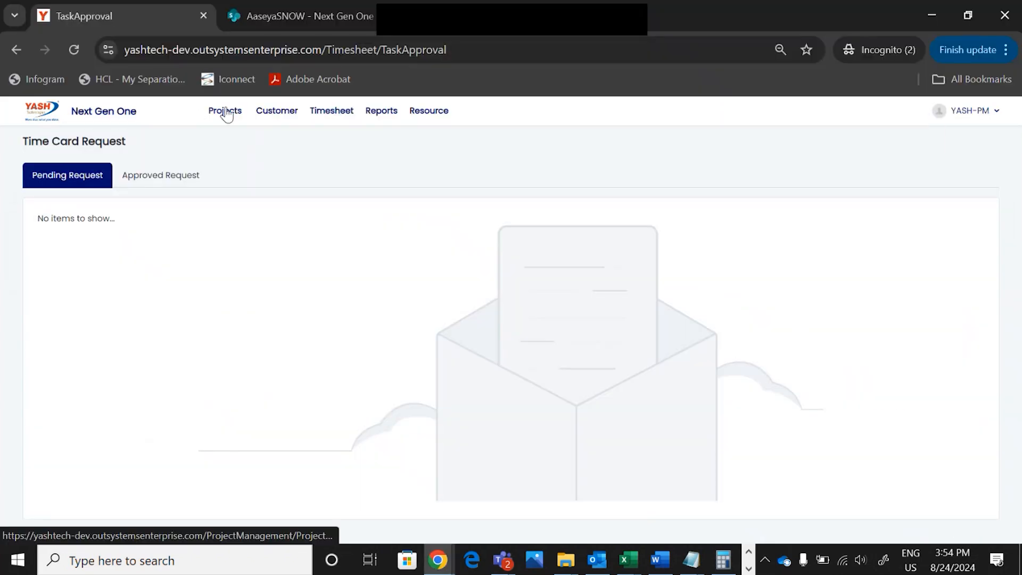
Search the project list for 'friday' and open the FridayTesting project PRBLREL449
left_click(225, 111)
scroll(271, 351, "down", 5)
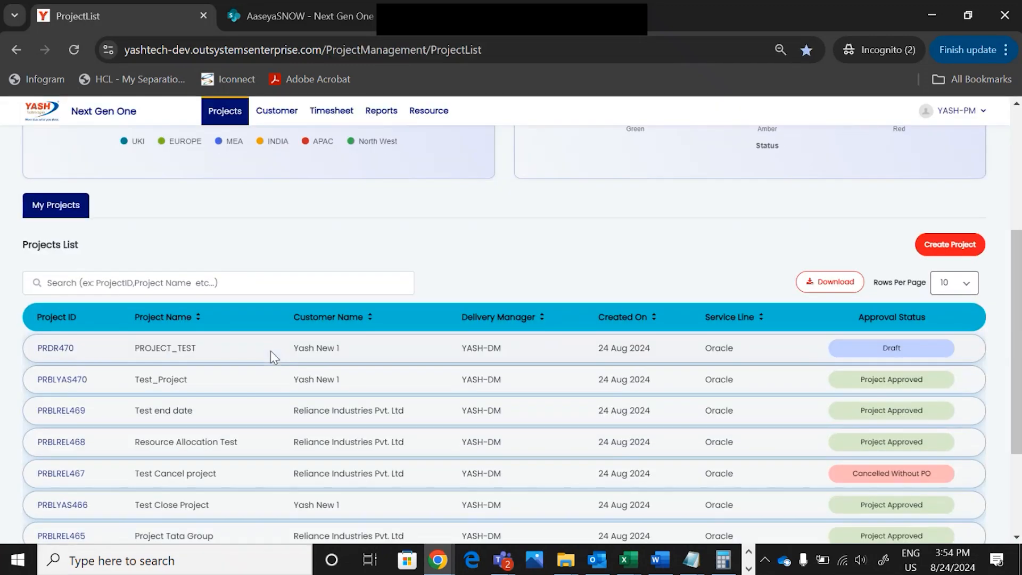
left_click(184, 280)
left_click(136, 322)
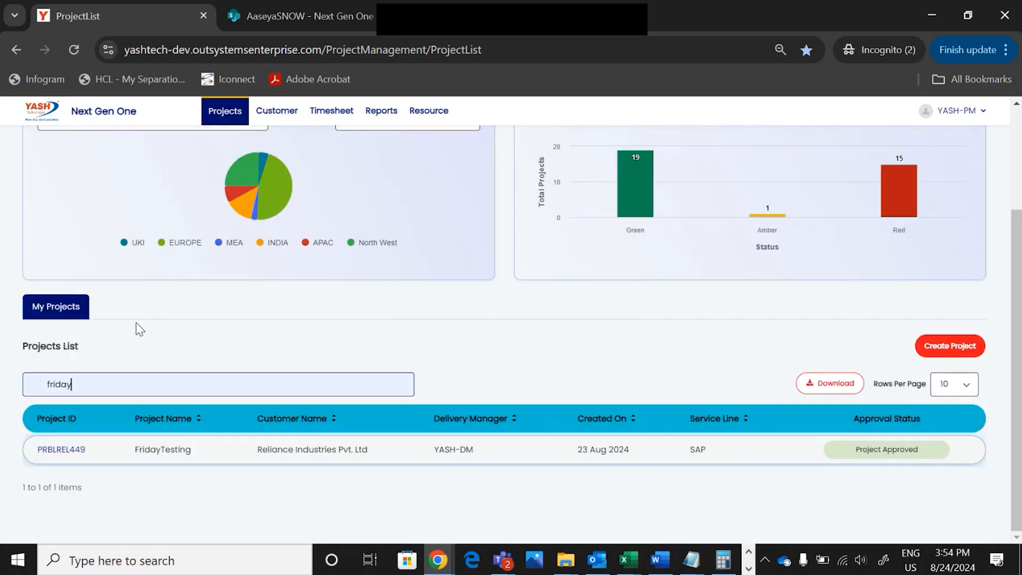
left_click(68, 450)
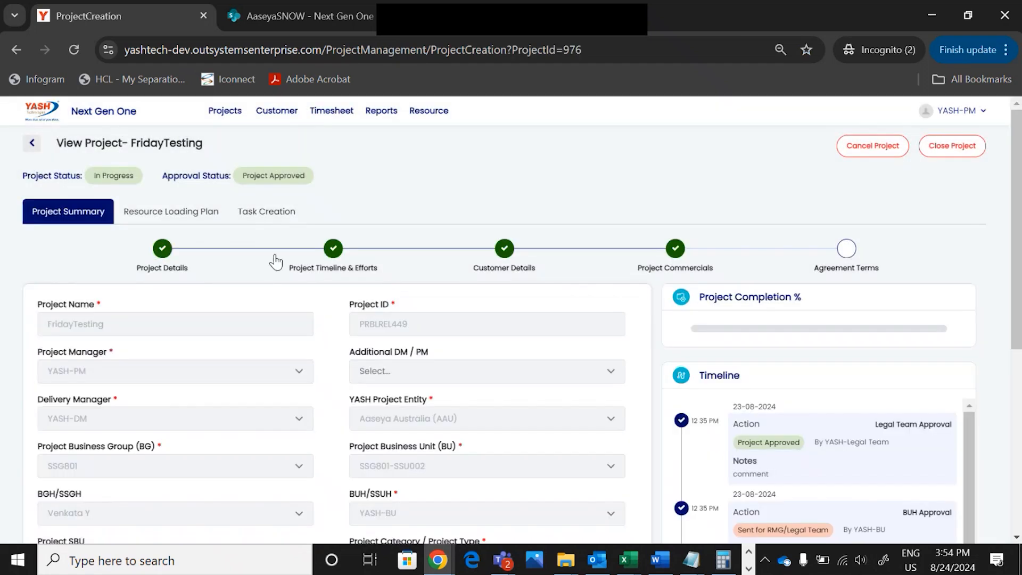
Open DEMO 3 task TSK186 from the task list to review its 45 actual hours
left_click(276, 214)
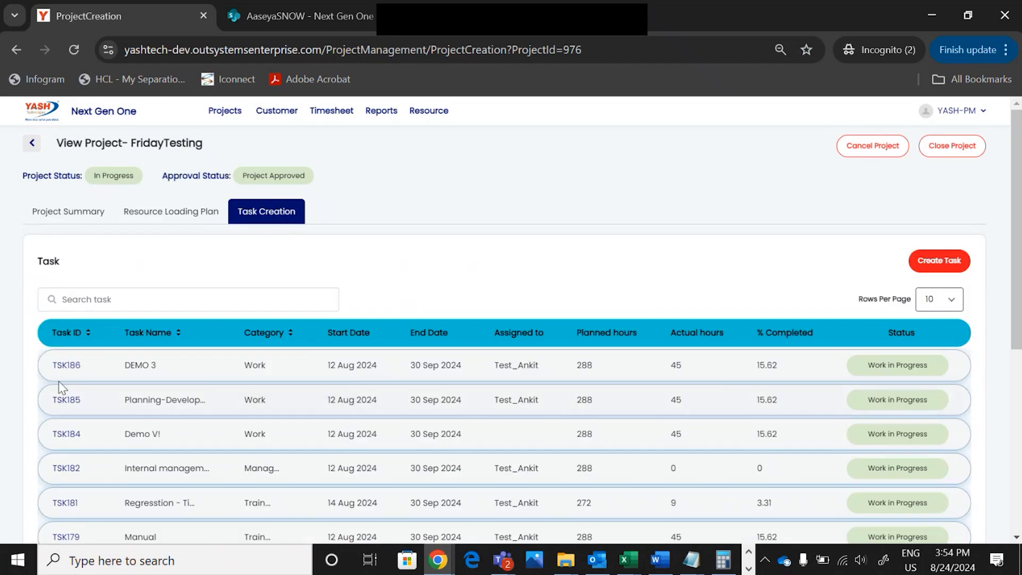
left_click(64, 365)
scroll(545, 257, "down", 3)
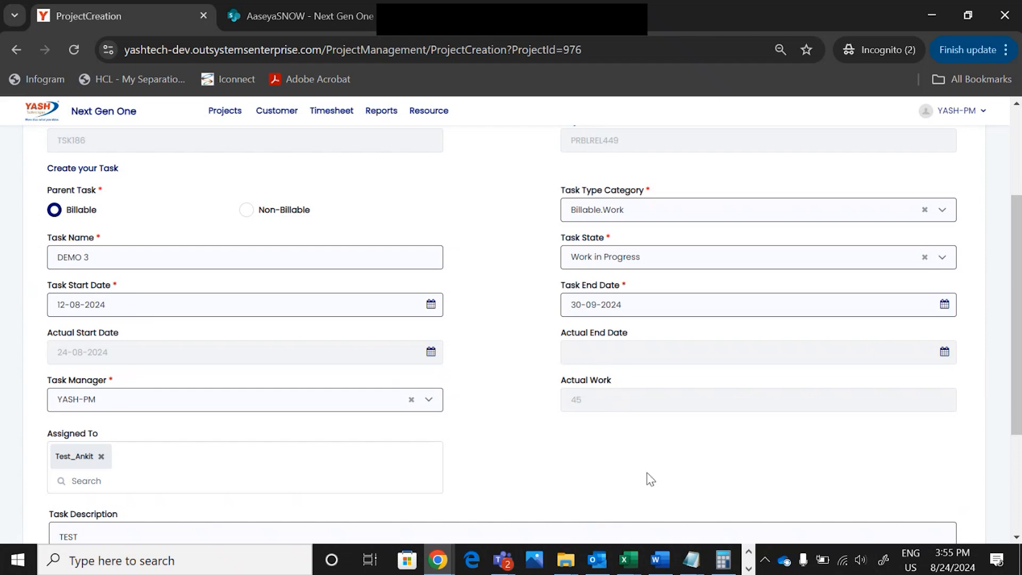
scroll(650, 480, "up", 3)
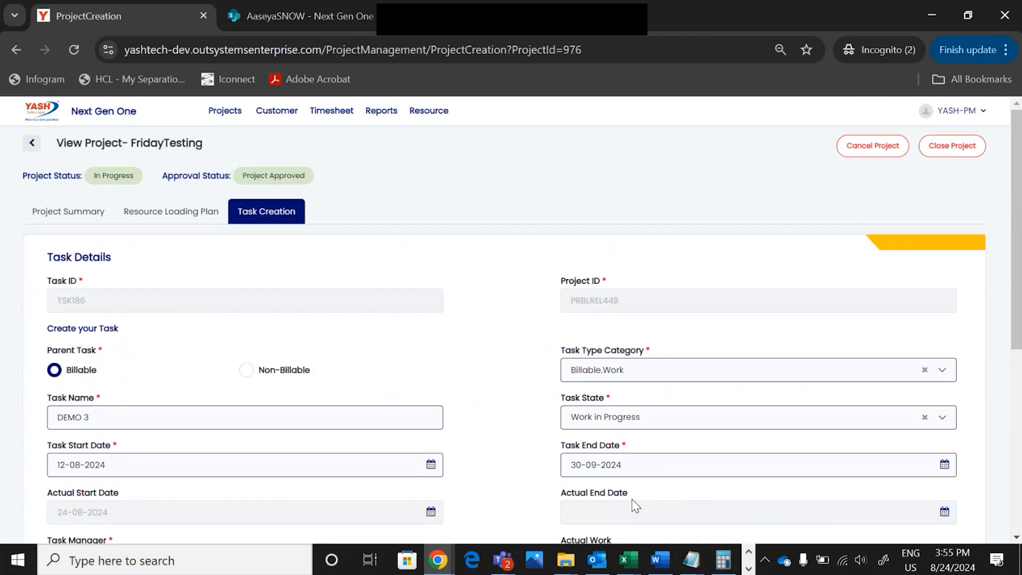
scroll(634, 506, "down", 2)
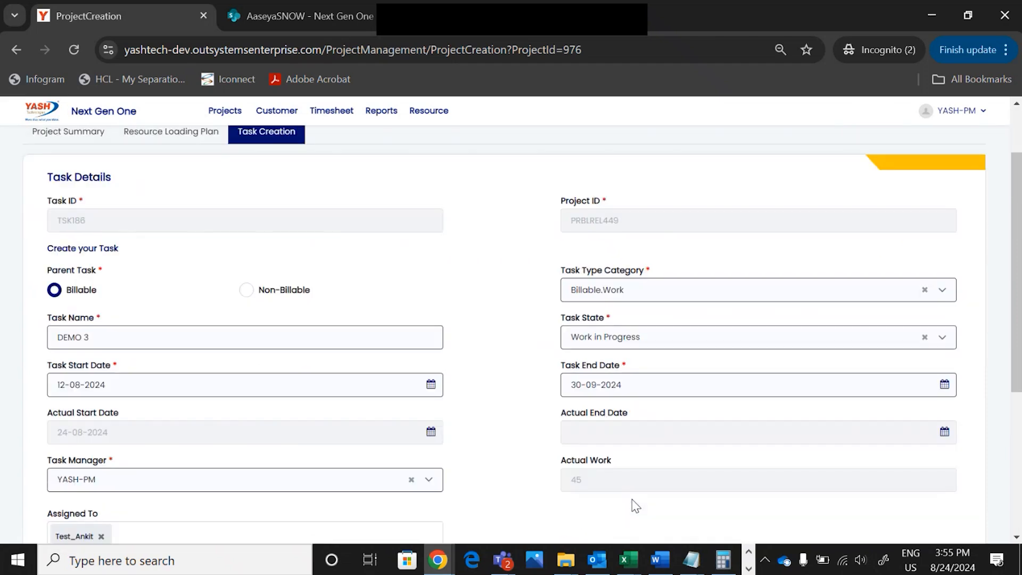